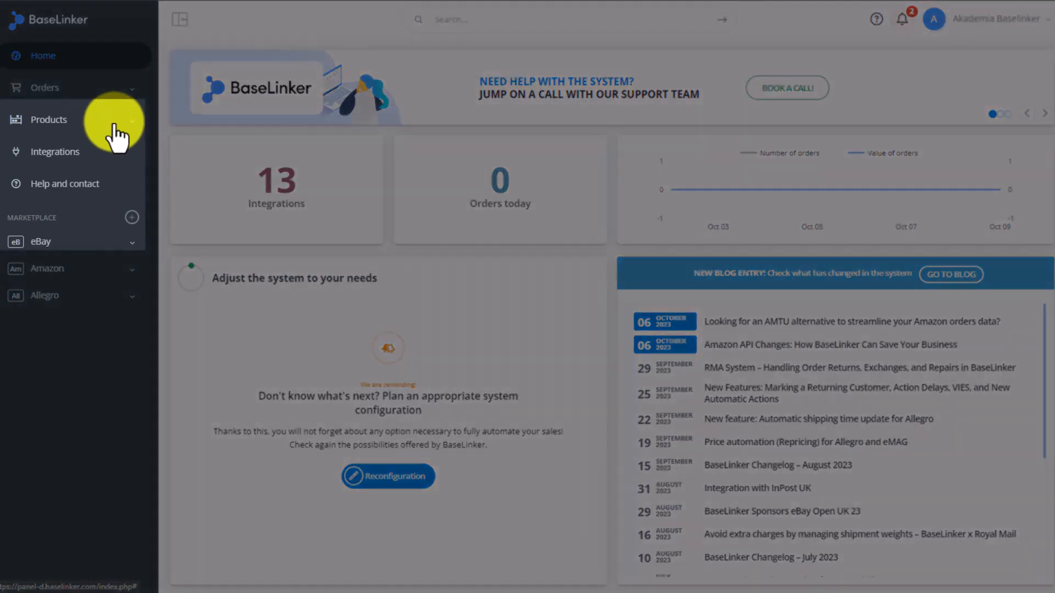
Open the descriptions of the Apple Iphone 14 product from the product list.
{"action": "left_click", "coordinate": [114, 125]}
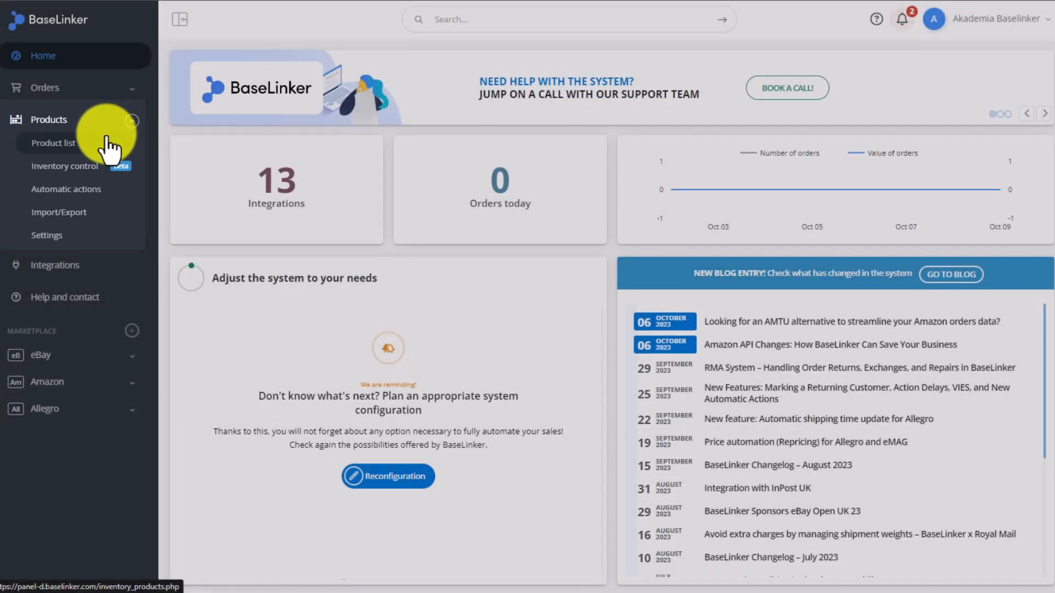
{"action": "left_click", "coordinate": [112, 140]}
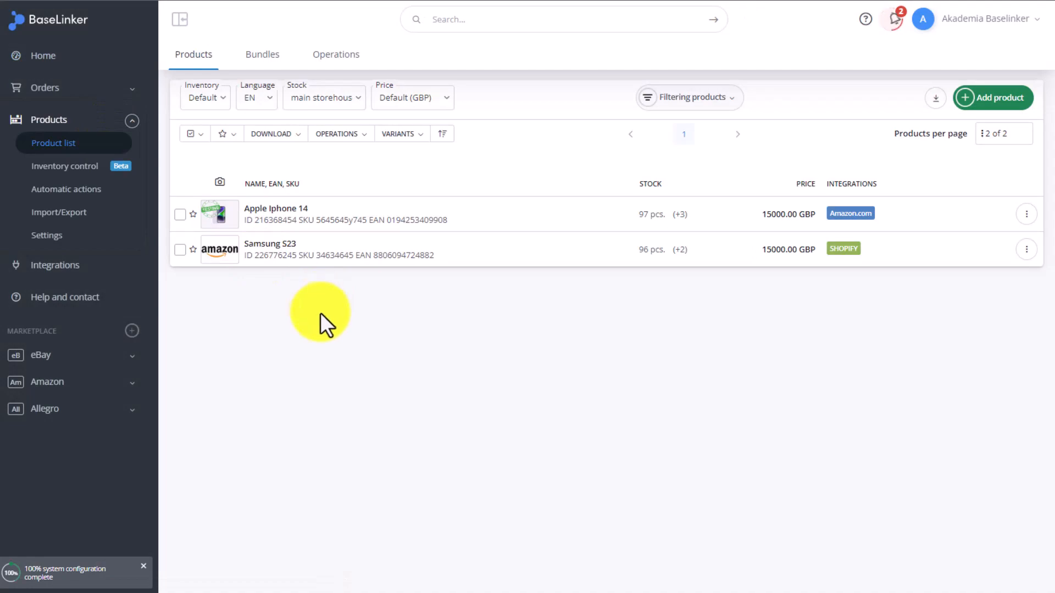
{"action": "left_click", "coordinate": [273, 209]}
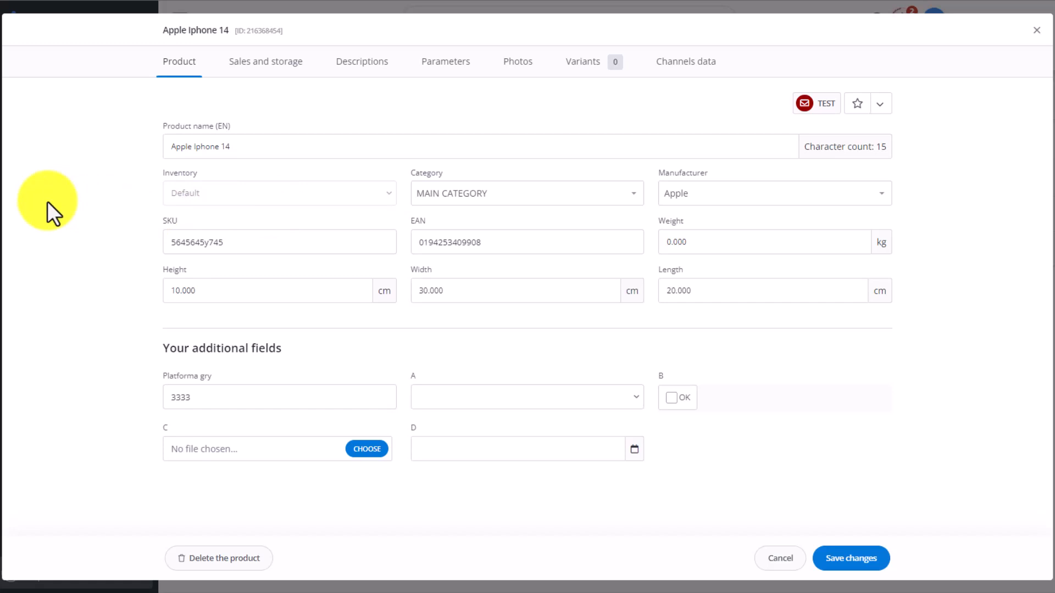
{"action": "left_click", "coordinate": [394, 60]}
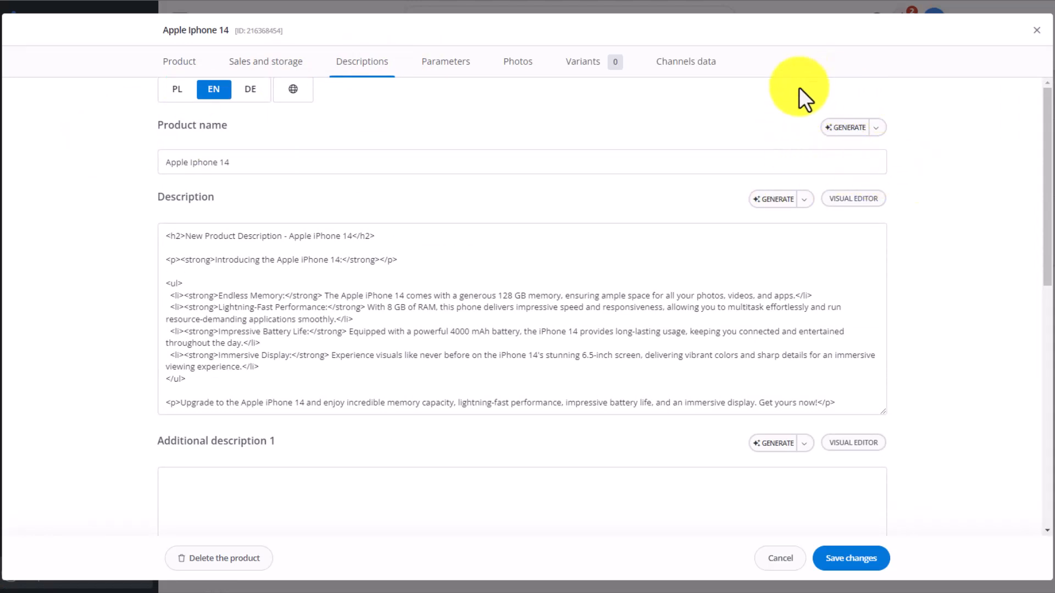
Save the English product name's AI settings with the Advertisement style and a maximum length of 80 characters, and generate the name.
{"action": "left_click", "coordinate": [876, 129]}
{"action": "left_click", "coordinate": [827, 157]}
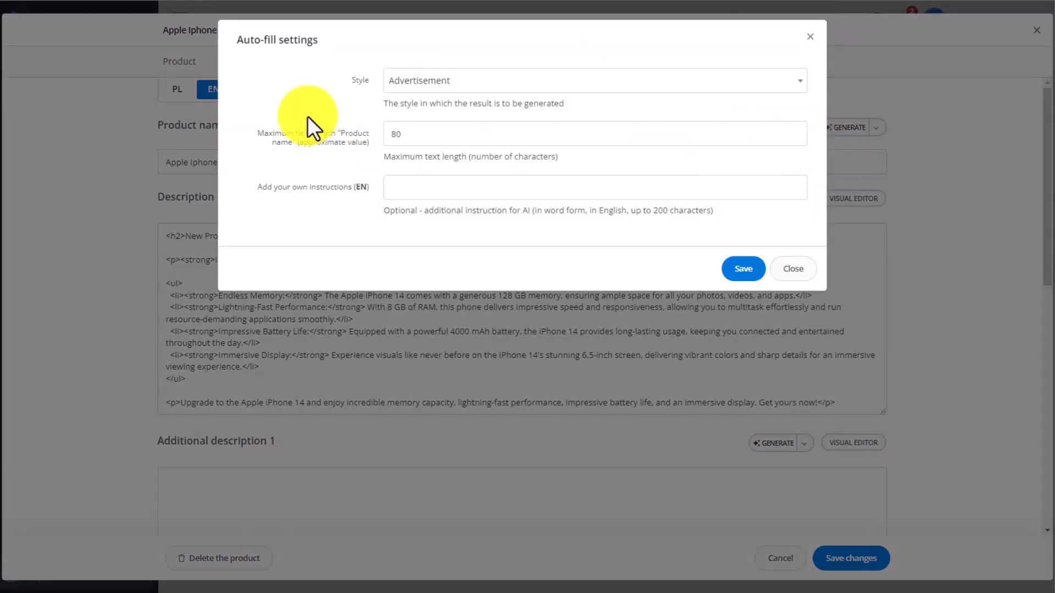
{"action": "double_click", "coordinate": [473, 134]}
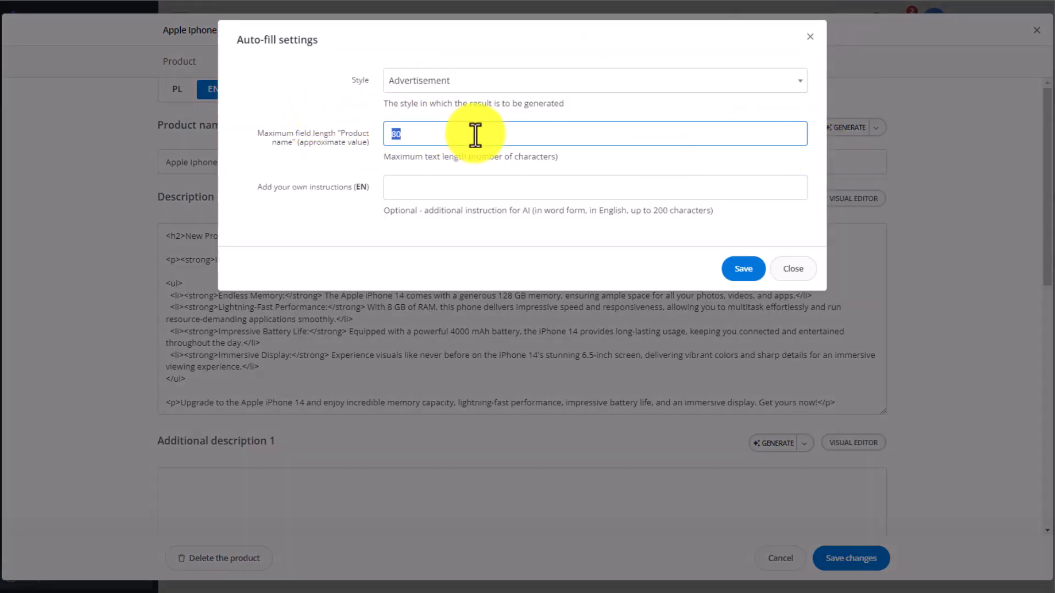
{"action": "type", "text": "80"}
{"action": "left_click", "coordinate": [337, 101]}
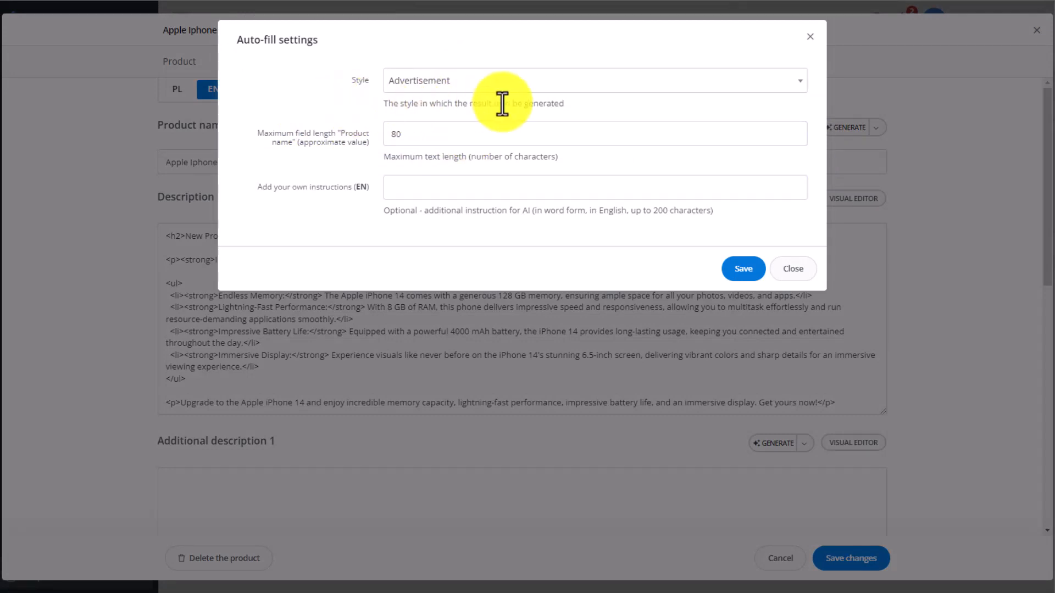
{"action": "left_click", "coordinate": [546, 84]}
{"action": "left_click", "coordinate": [546, 86]}
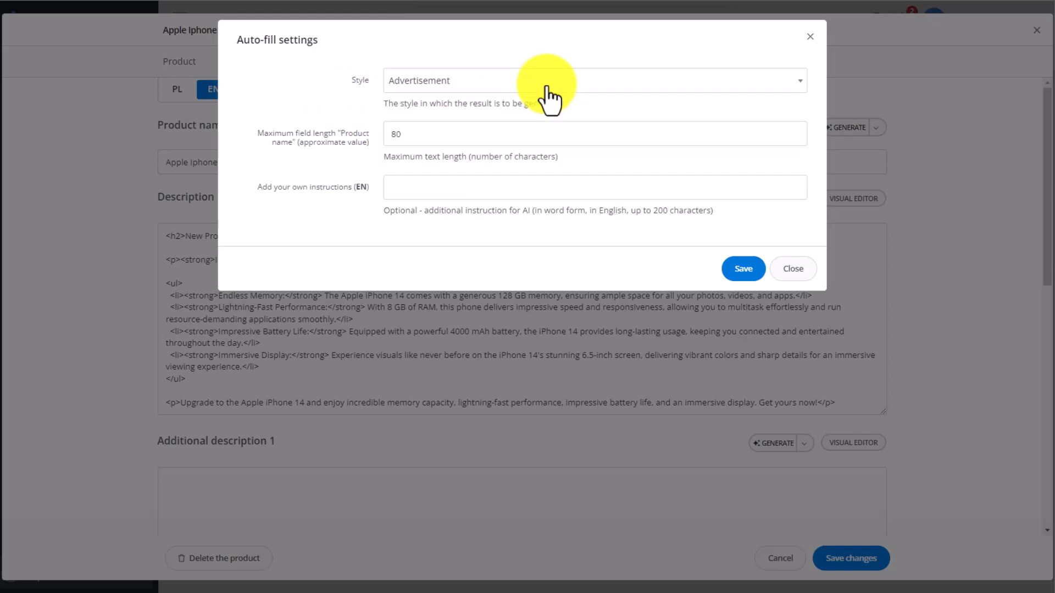
{"action": "left_click", "coordinate": [754, 276]}
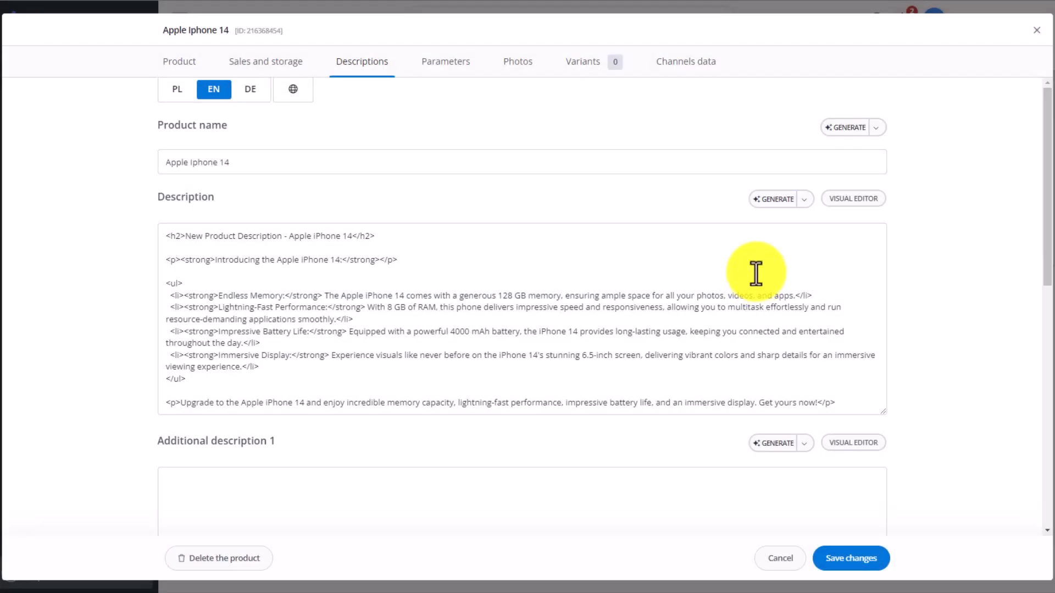
{"action": "left_click", "coordinate": [836, 137]}
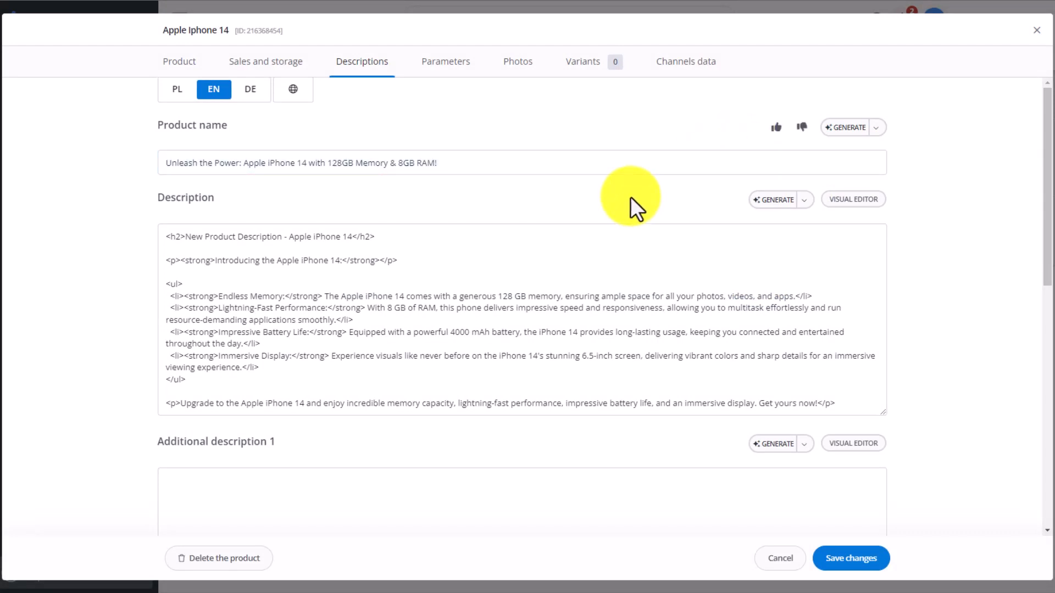
Save the main description's AI settings with the Advertisement style and Format to Allegro description set to No.
{"action": "left_click", "coordinate": [803, 200]}
{"action": "left_click", "coordinate": [776, 233]}
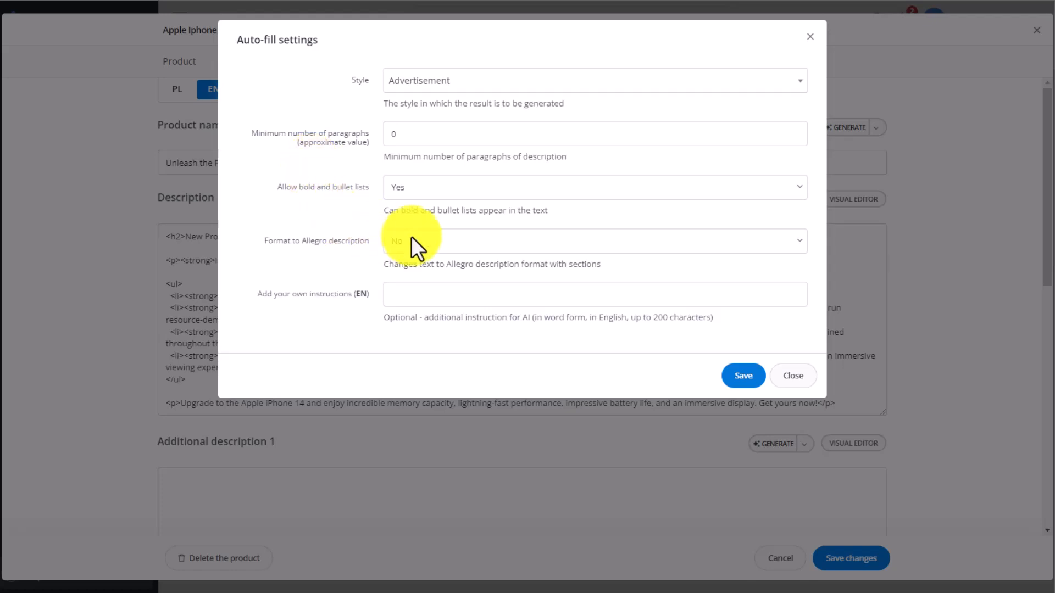
{"action": "left_click", "coordinate": [496, 239]}
{"action": "left_click", "coordinate": [496, 239]}
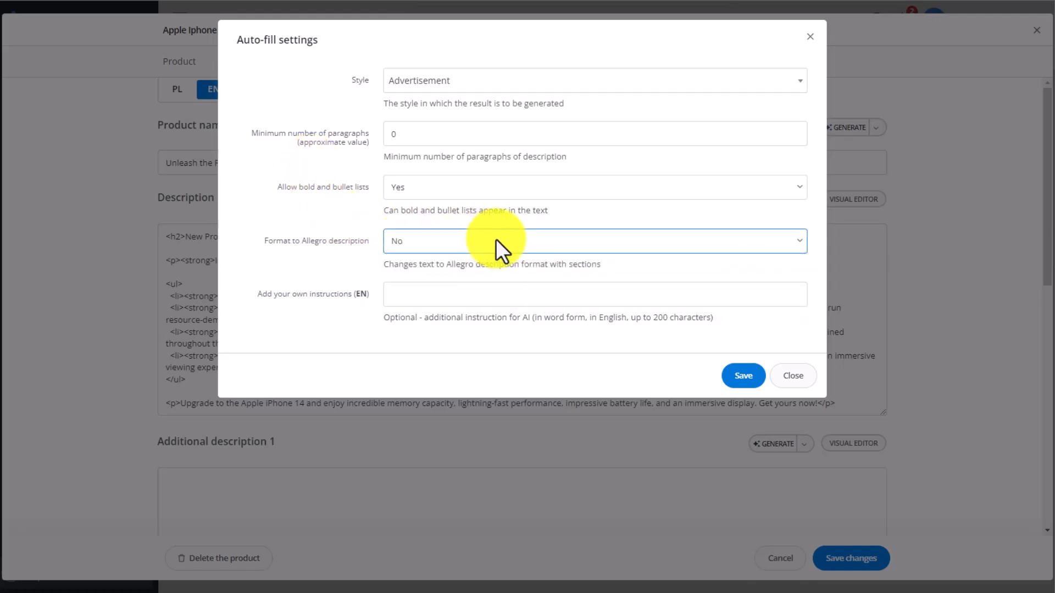
{"action": "left_click", "coordinate": [496, 238]}
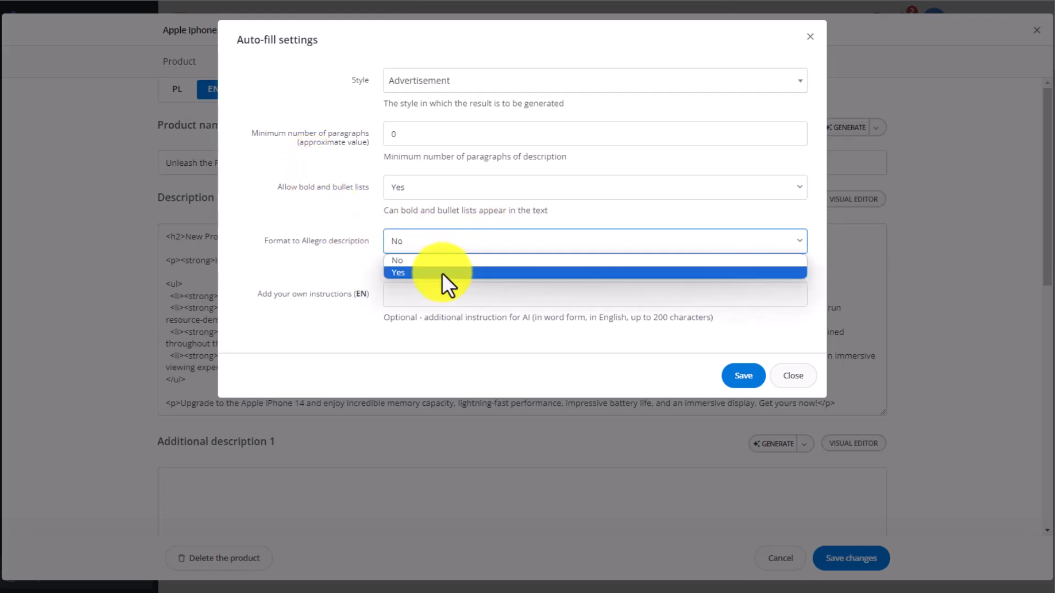
{"action": "left_click", "coordinate": [444, 265]}
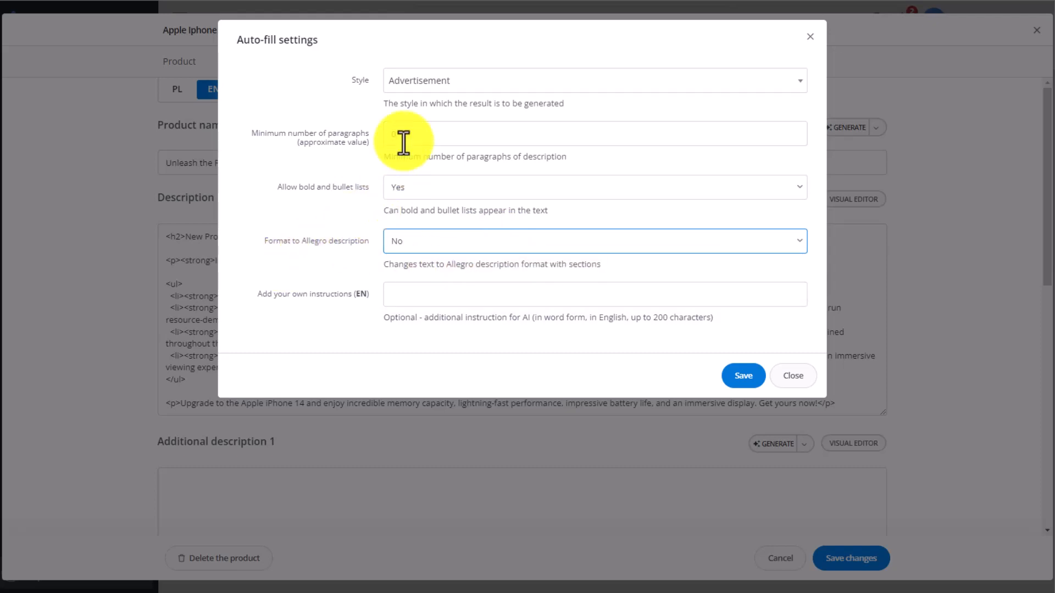
{"action": "left_click", "coordinate": [743, 377]}
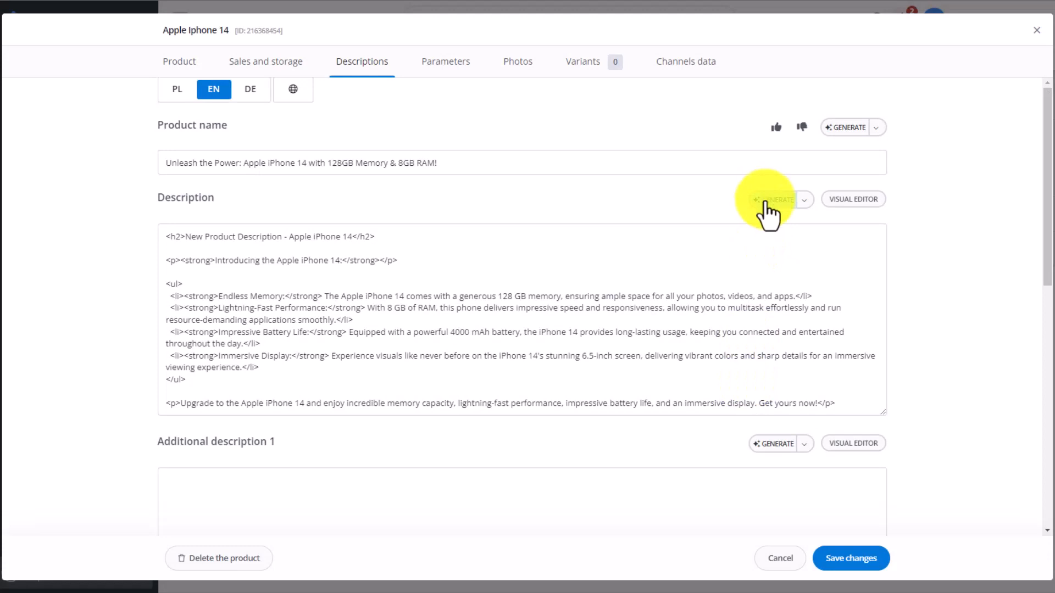
Generate the main English description and display it in the visual editor.
{"action": "left_click", "coordinate": [761, 198]}
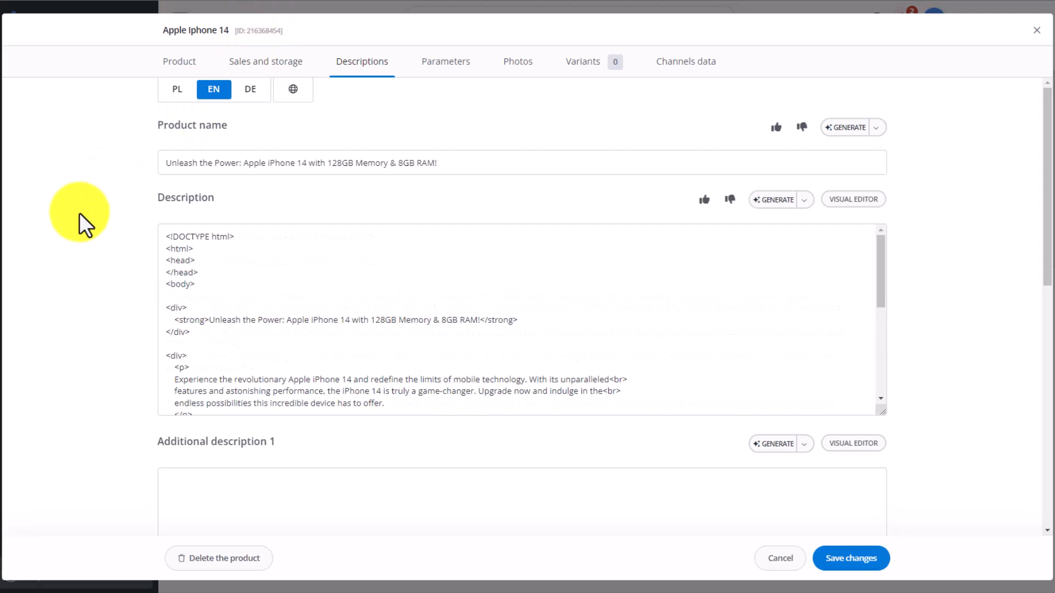
{"action": "left_click", "coordinate": [852, 201]}
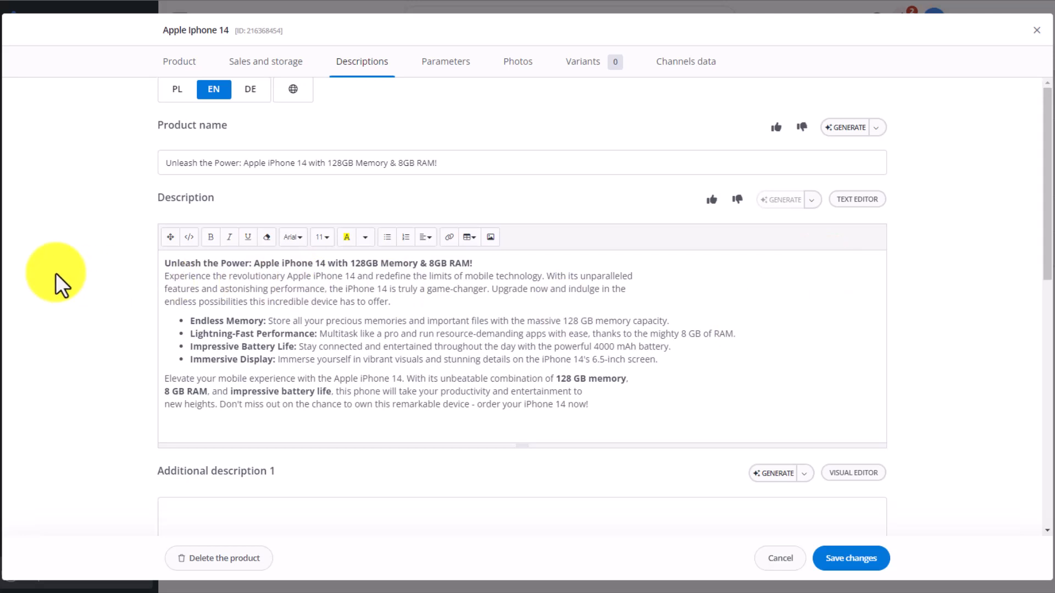
Save the AI settings for Additional description 1 with the Professional style.
{"action": "scroll", "coordinate": [55, 272], "scroll_direction": "down", "scroll_amount": 3}
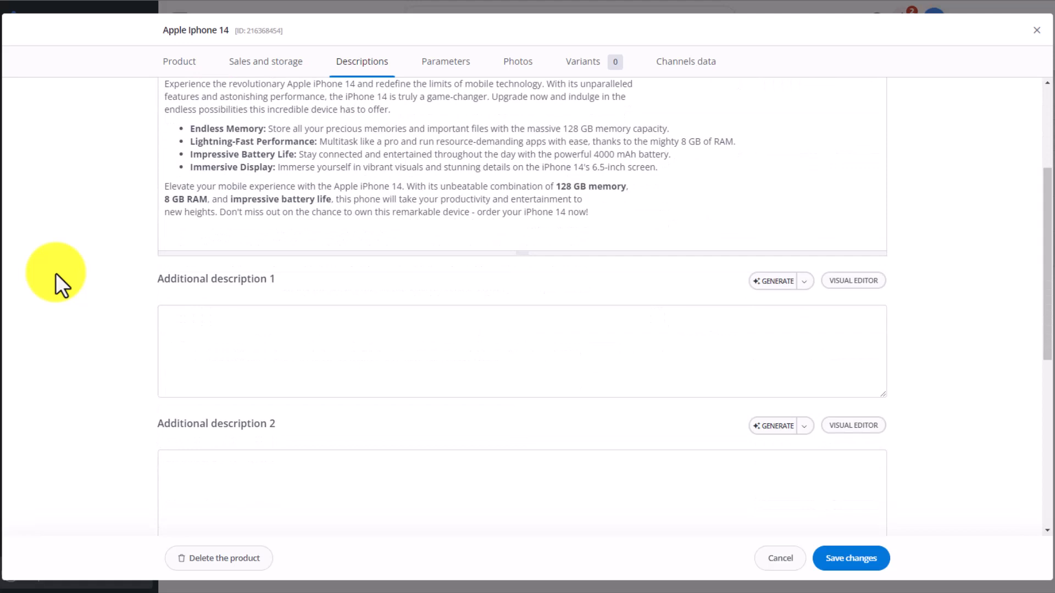
{"action": "scroll", "coordinate": [55, 273], "scroll_direction": "down", "scroll_amount": 1}
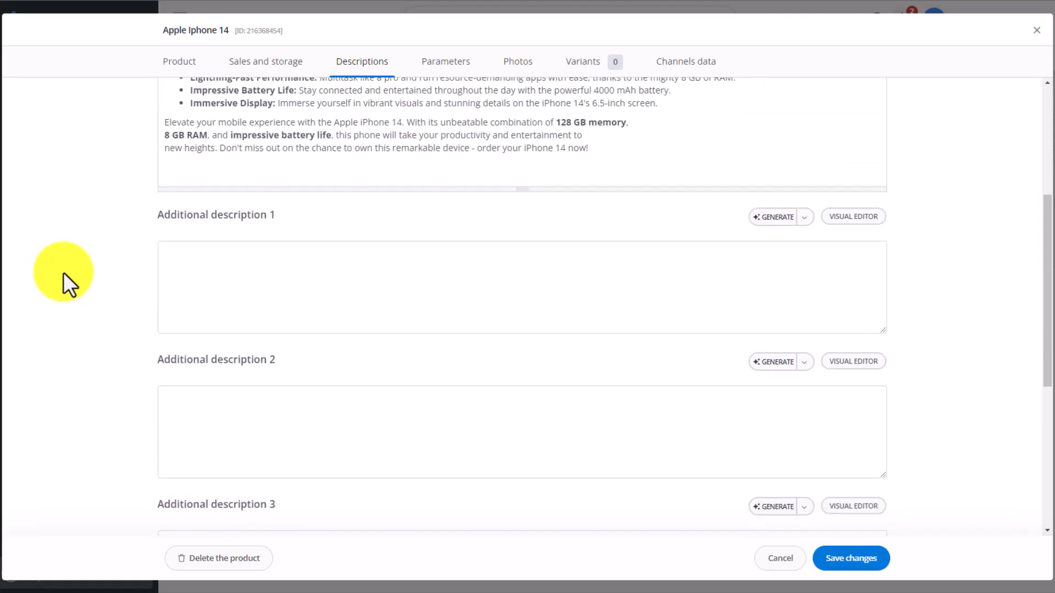
{"action": "left_click", "coordinate": [804, 221]}
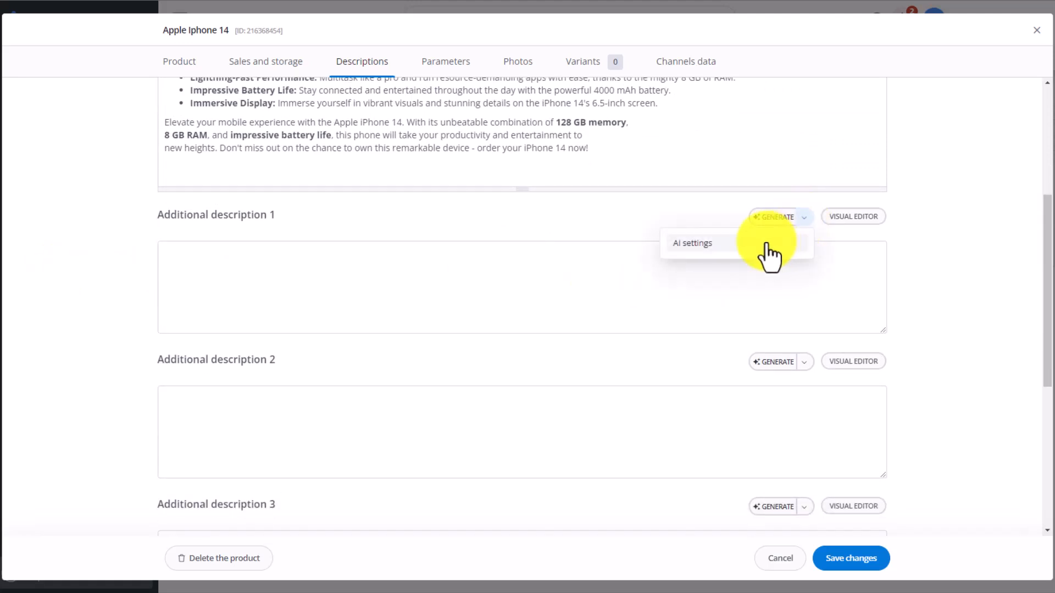
{"action": "left_click", "coordinate": [767, 246]}
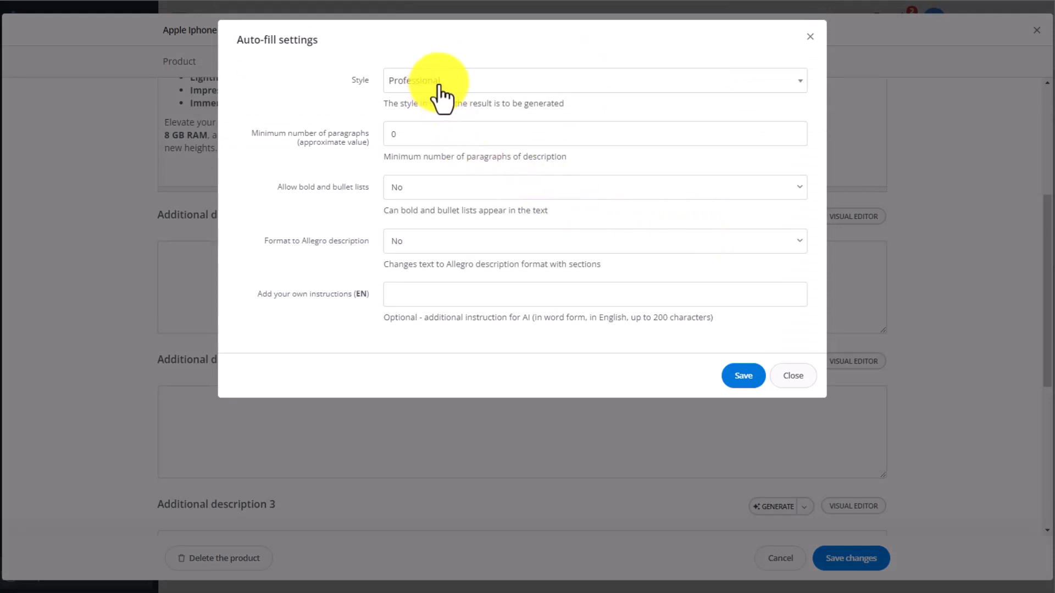
{"action": "left_click", "coordinate": [458, 84]}
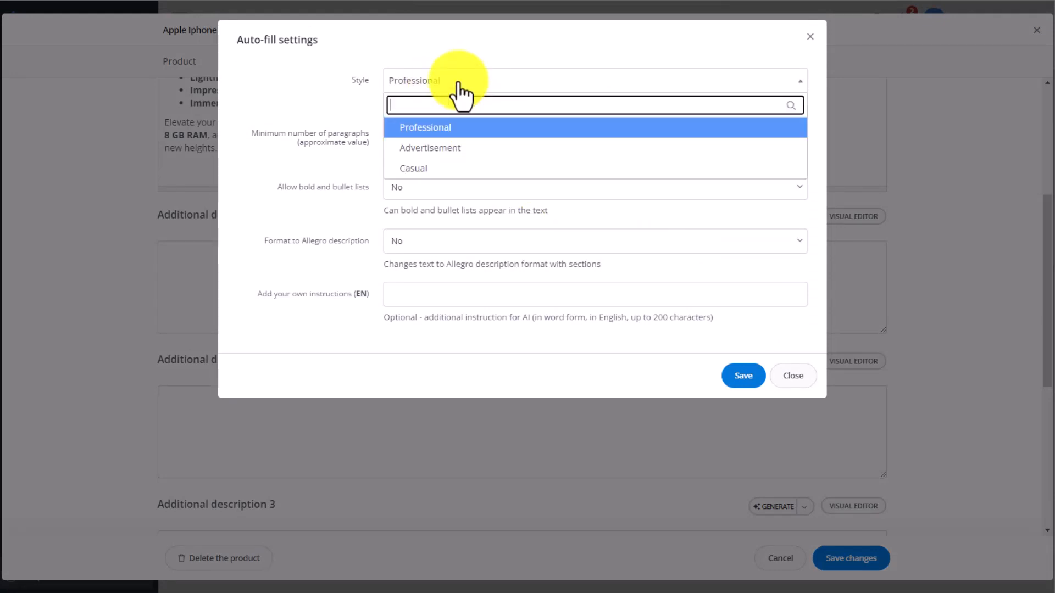
{"action": "left_click", "coordinate": [452, 128]}
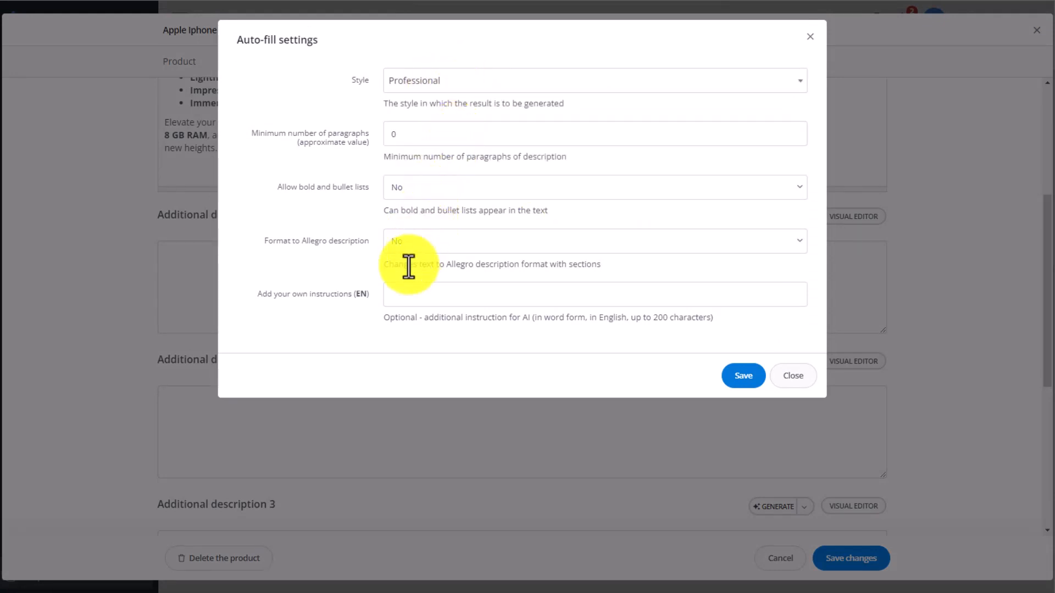
{"action": "left_click", "coordinate": [739, 379]}
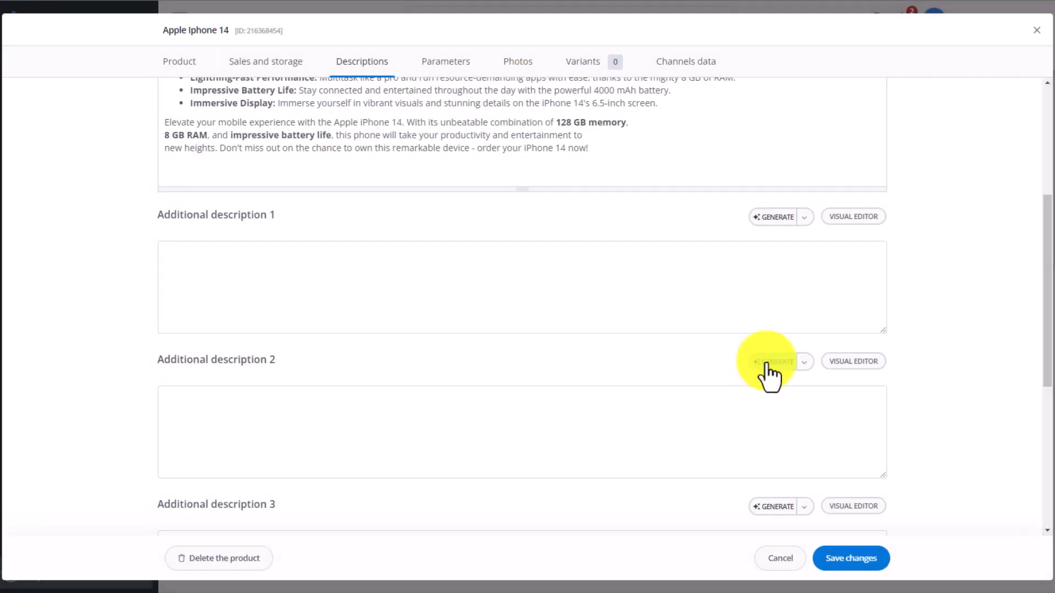
Generate the text for Additional descriptions 2 and 1, check the first one to its end, and save the product changes.
{"action": "left_click", "coordinate": [766, 363]}
{"action": "left_click", "coordinate": [765, 221]}
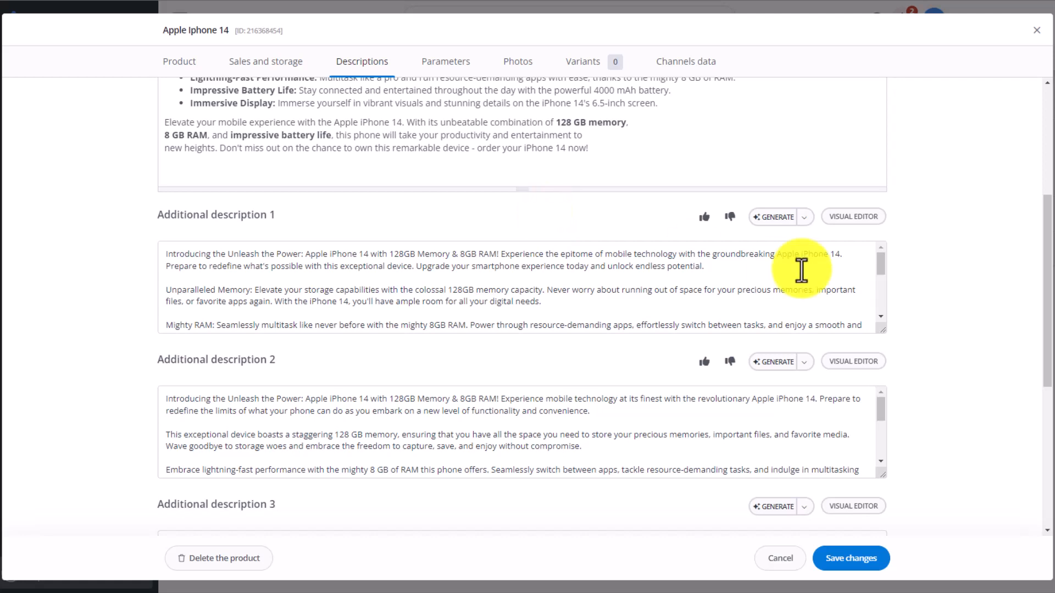
{"action": "left_click_drag", "start_coordinate": [885, 275], "coordinate": [879, 317]}
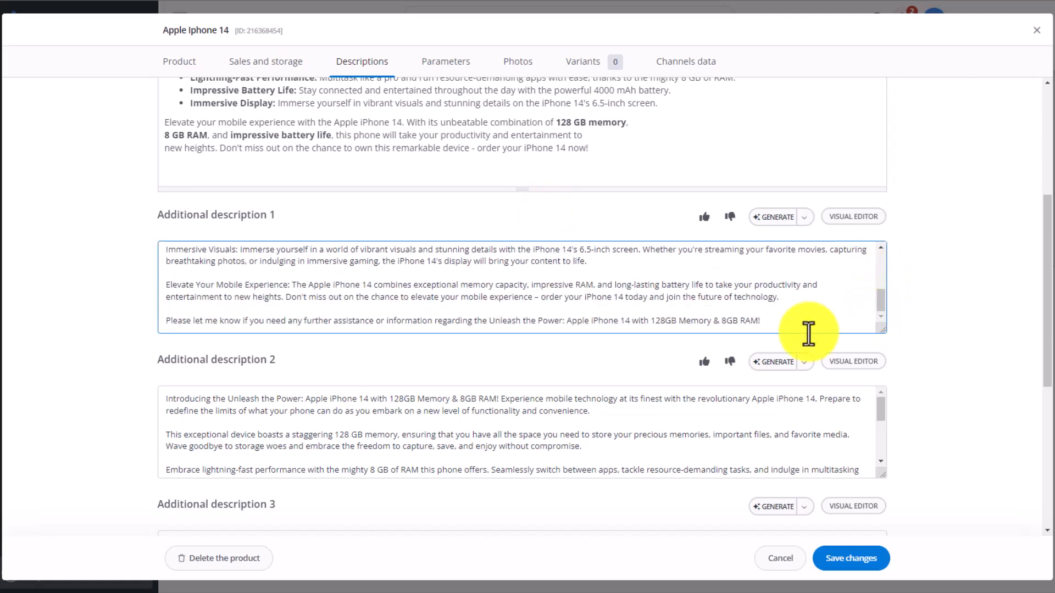
{"action": "left_click", "coordinate": [857, 559]}
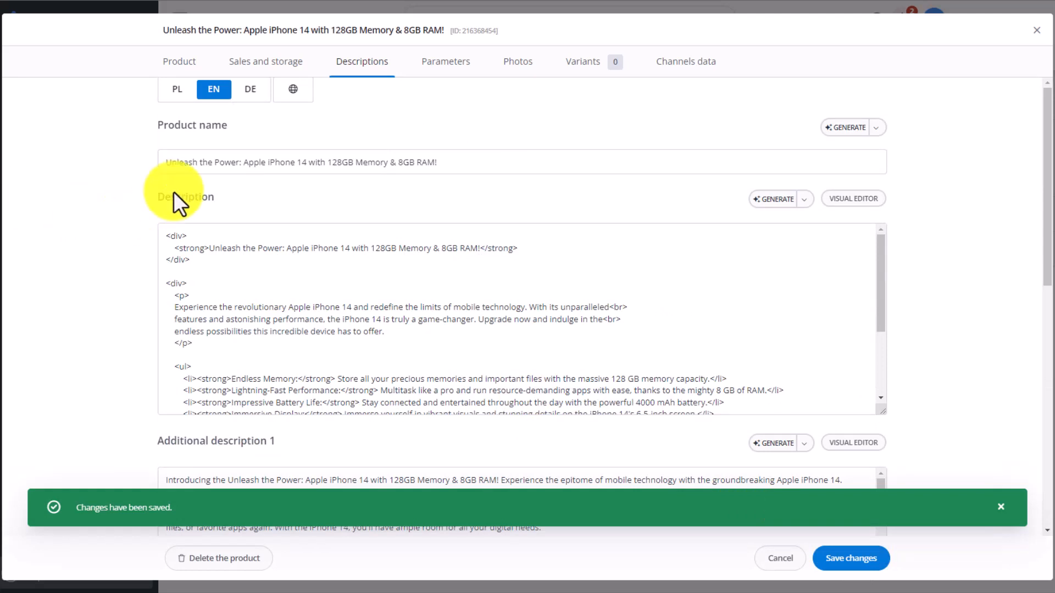
Generate the main description in the German (DE) version and review it in the visual editor.
{"action": "left_click", "coordinate": [250, 94]}
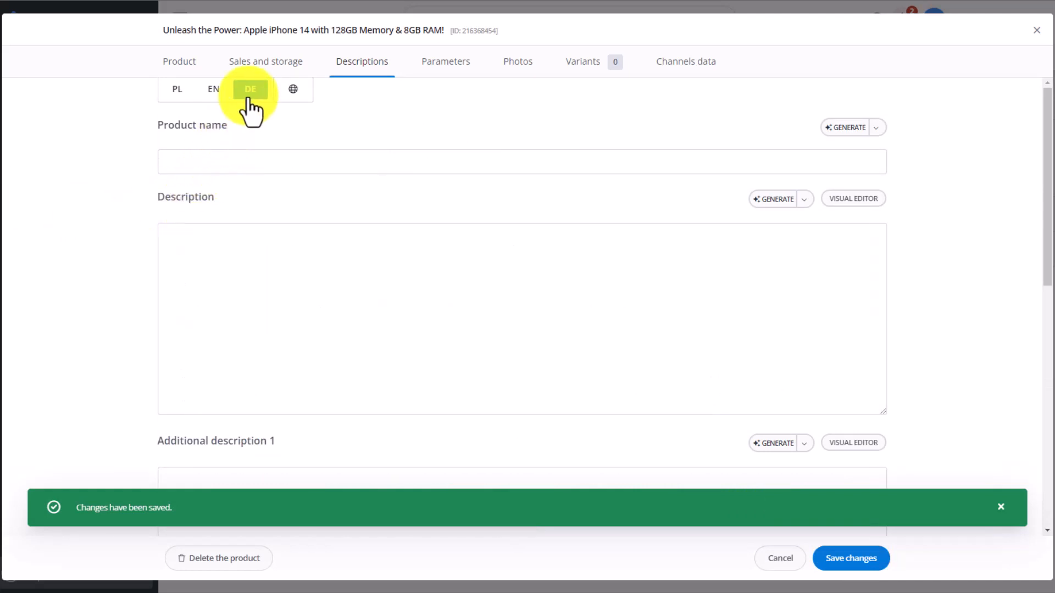
{"action": "left_click", "coordinate": [761, 208]}
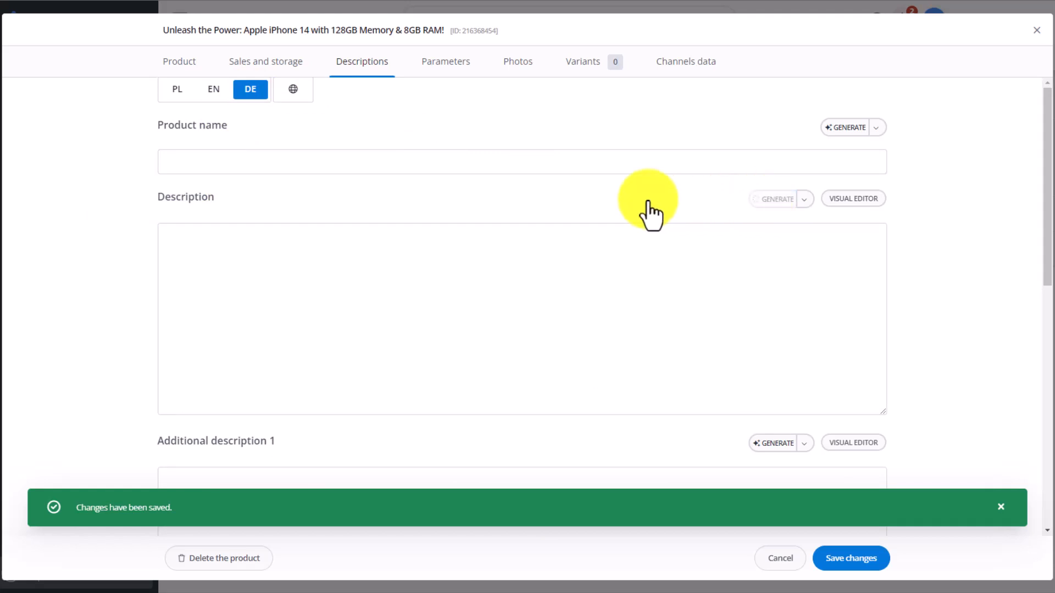
{"action": "left_click", "coordinate": [853, 205]}
{"action": "scroll", "coordinate": [885, 331], "scroll_direction": "down", "scroll_amount": 2}
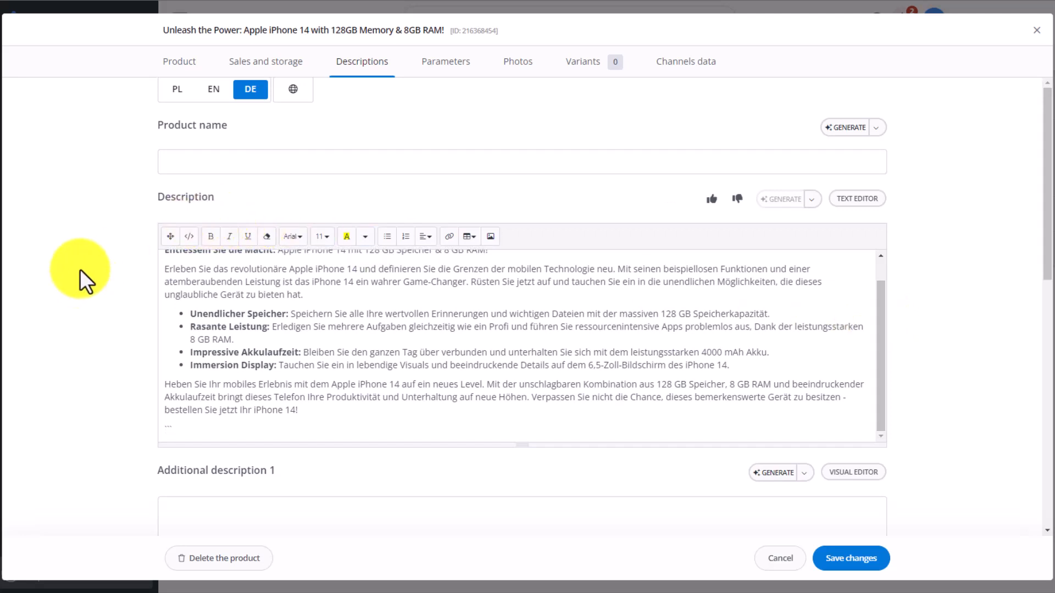
Save the English parameters' AI auto-fill settings with the method Do not change the current parameters and a number from 1 to 5.
{"action": "left_click", "coordinate": [445, 64]}
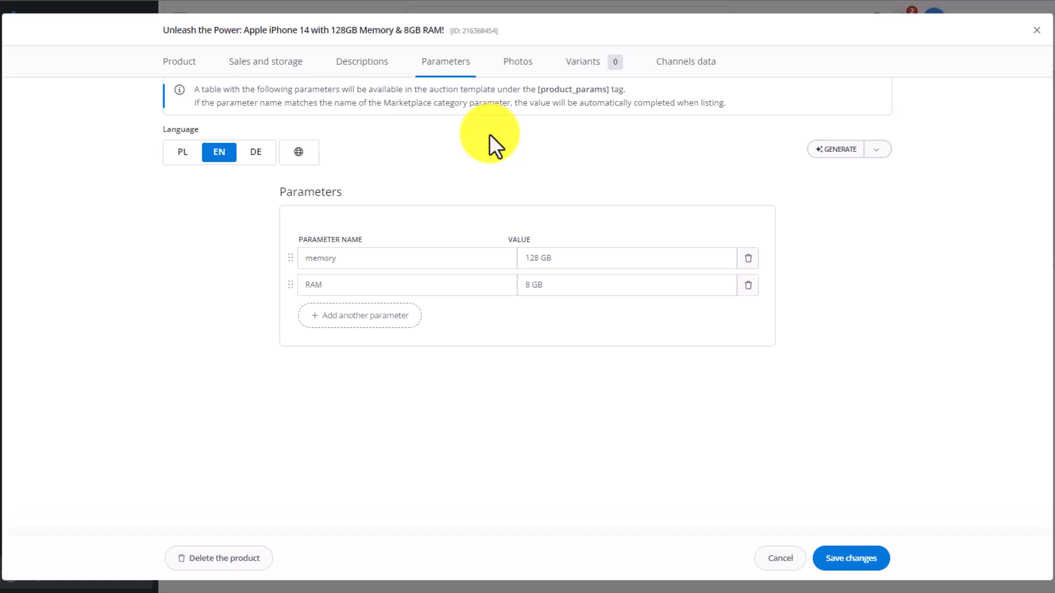
{"action": "left_click", "coordinate": [877, 149]}
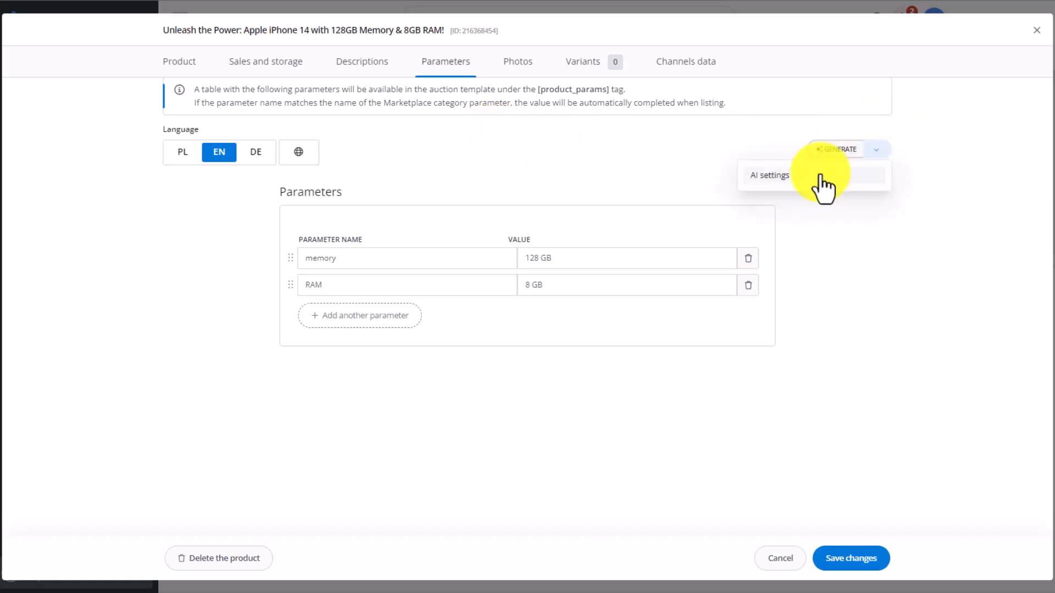
{"action": "left_click", "coordinate": [819, 174]}
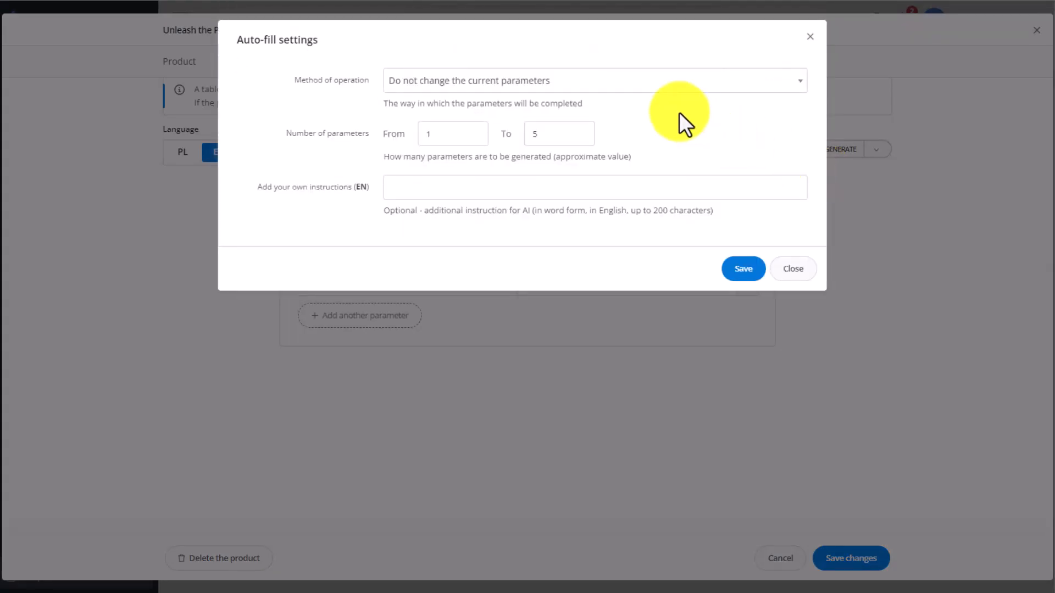
{"action": "left_click", "coordinate": [694, 86]}
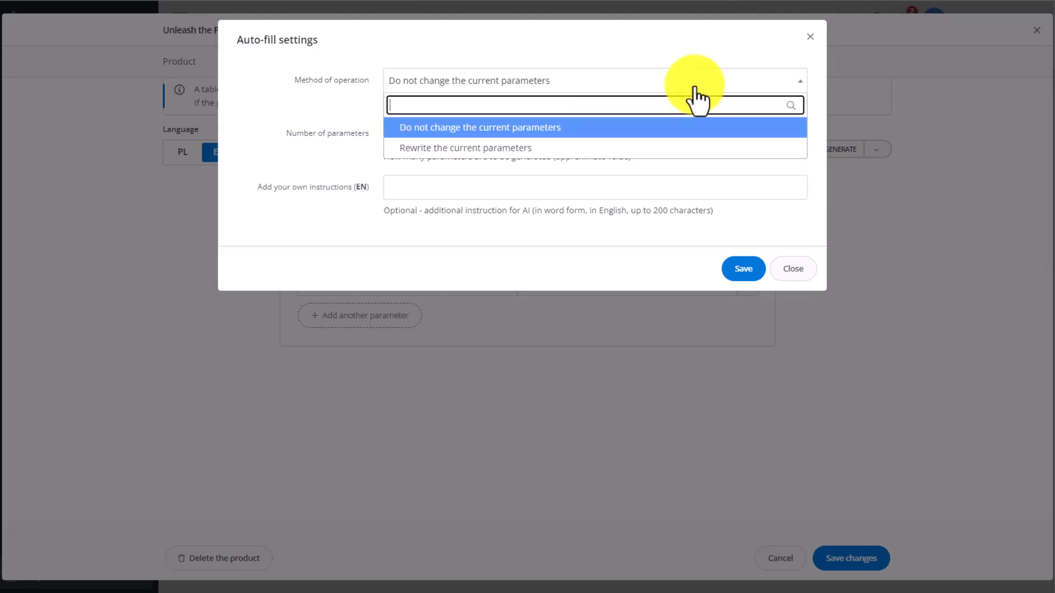
{"action": "left_click", "coordinate": [695, 86]}
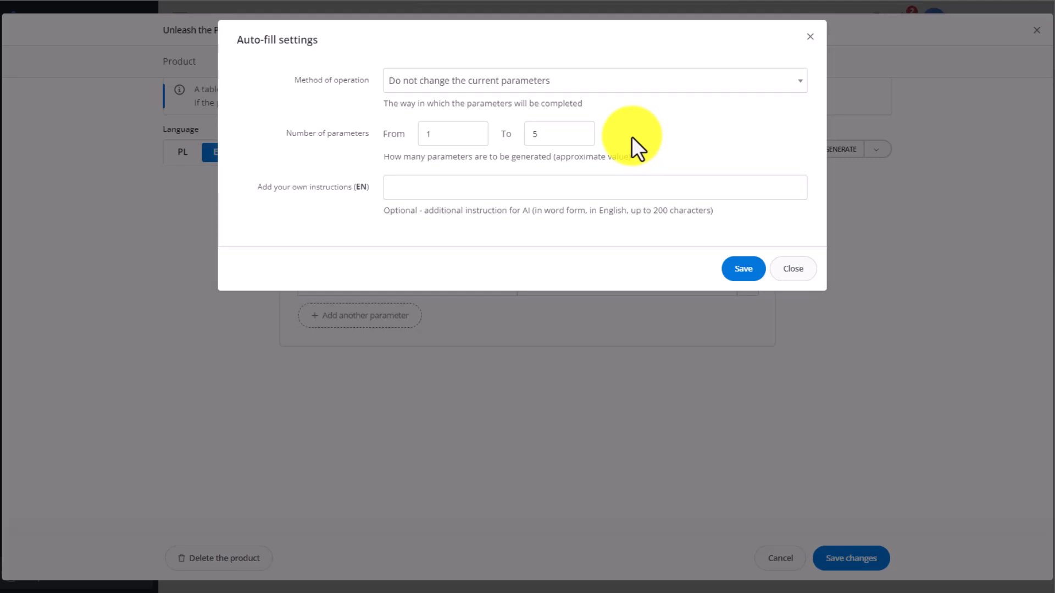
{"action": "left_click", "coordinate": [744, 268]}
Generate the English product parameters, delete the duplicate memory and RAM rows, and save the product.
{"action": "left_click", "coordinate": [832, 150]}
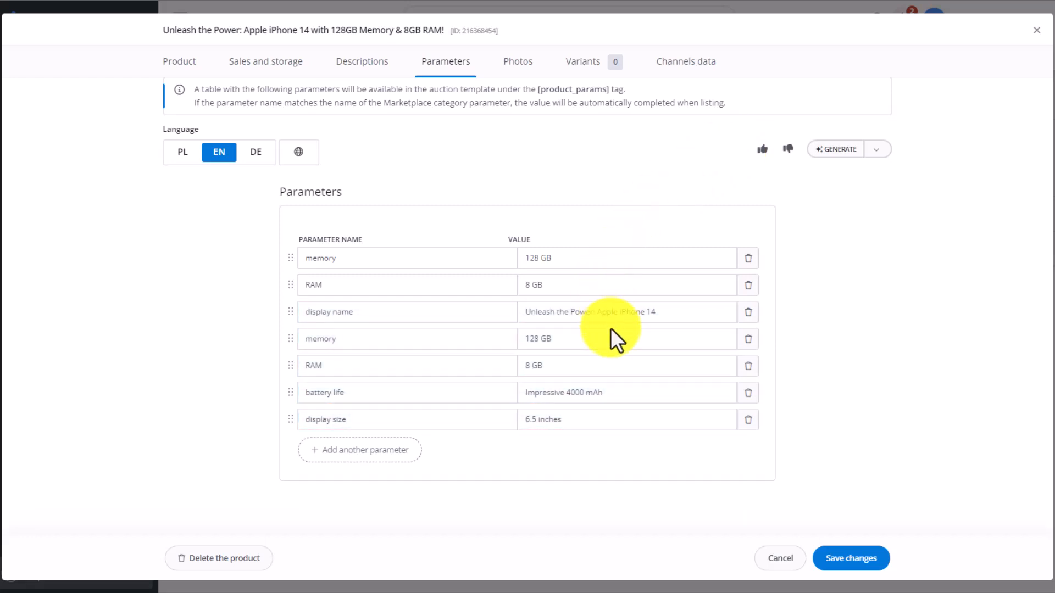
{"action": "left_click", "coordinate": [748, 339]}
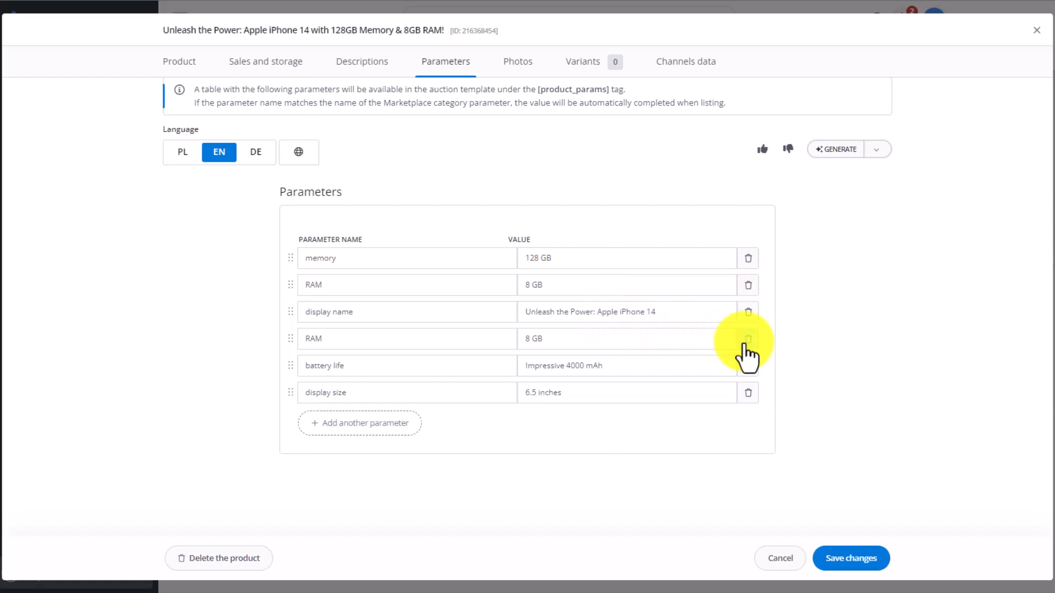
{"action": "left_click", "coordinate": [746, 341]}
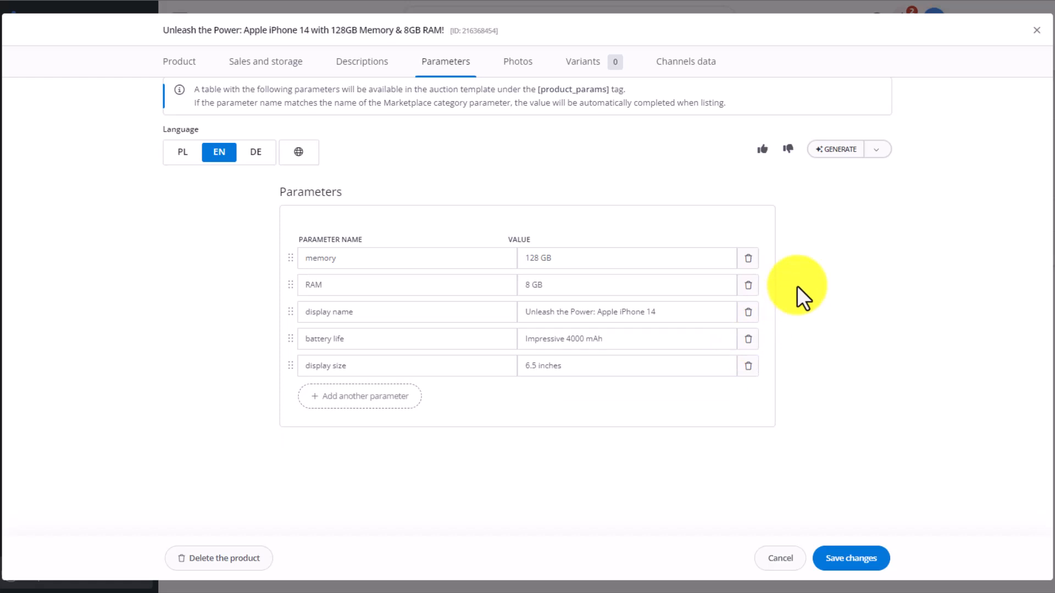
{"action": "left_click", "coordinate": [836, 557]}
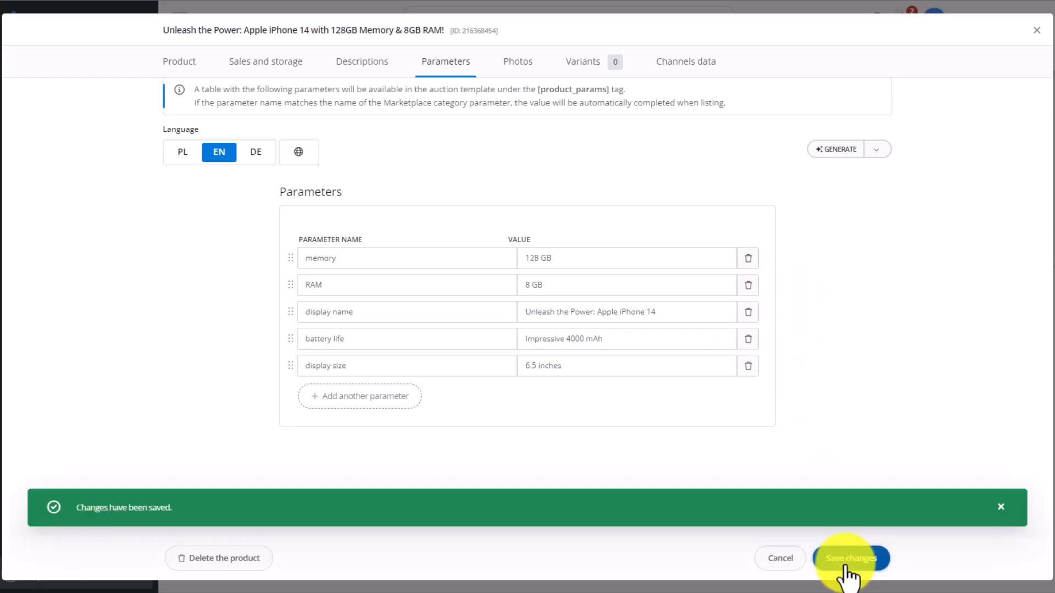
Cut out the background of product photo 2, accept the result, then save and close the product.
{"action": "left_click", "coordinate": [520, 61]}
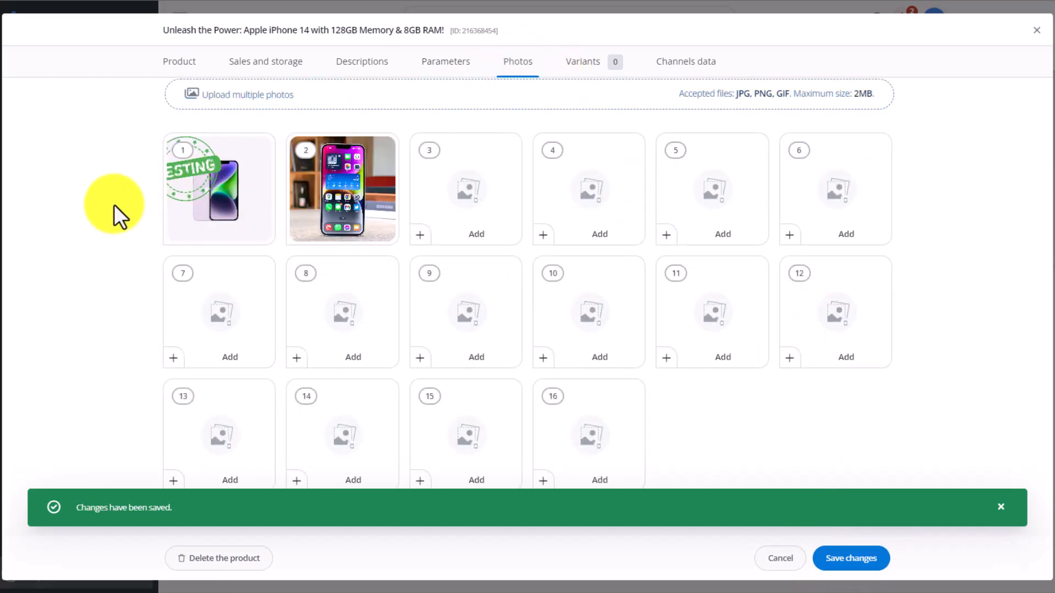
{"action": "mouse_move", "coordinate": [341, 202]}
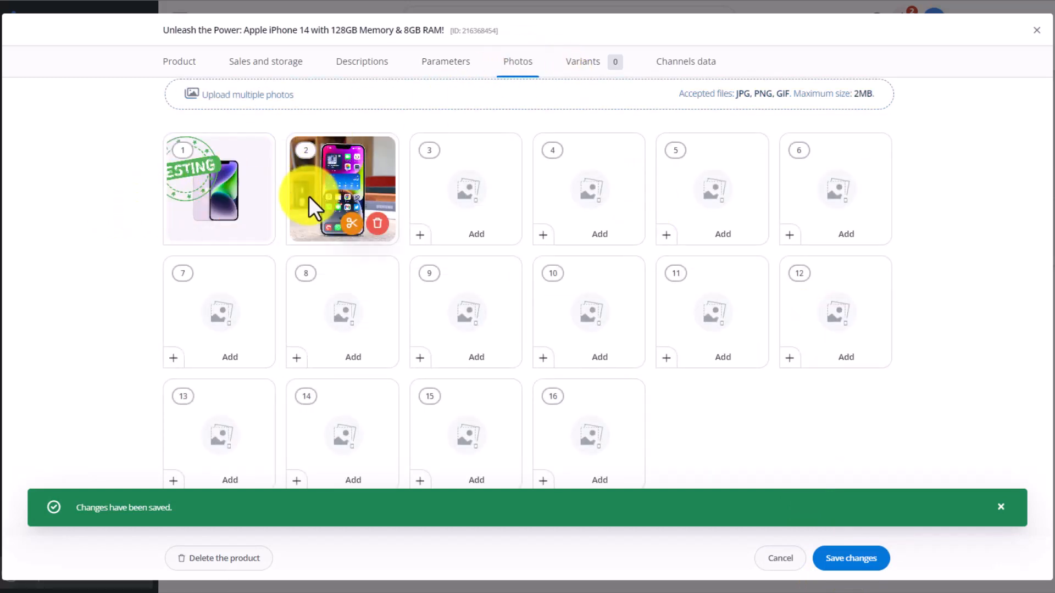
{"action": "left_click", "coordinate": [354, 231]}
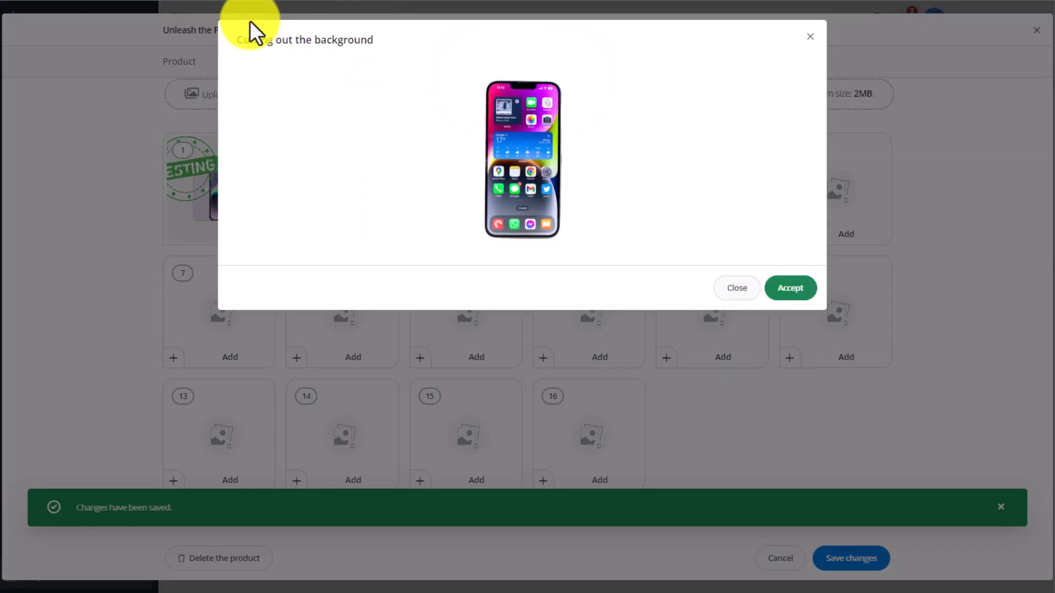
{"action": "left_click", "coordinate": [794, 289]}
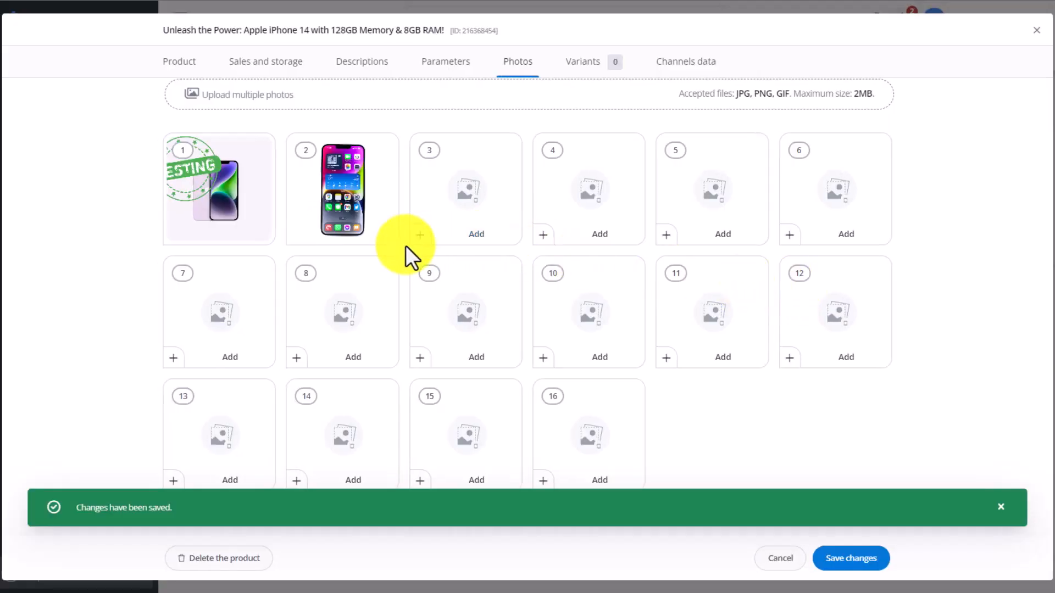
{"action": "left_click", "coordinate": [843, 562]}
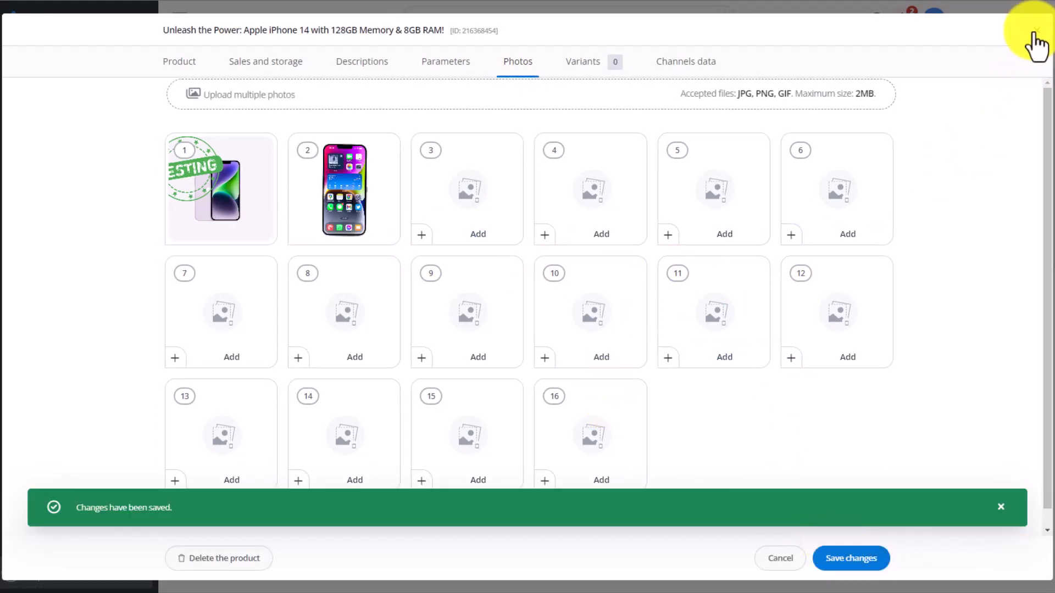
{"action": "left_click", "coordinate": [1035, 31]}
Open the Generate Text (AI) bulk operation for both products in the product list and check which fields it can fill.
{"action": "left_click", "coordinate": [63, 144]}
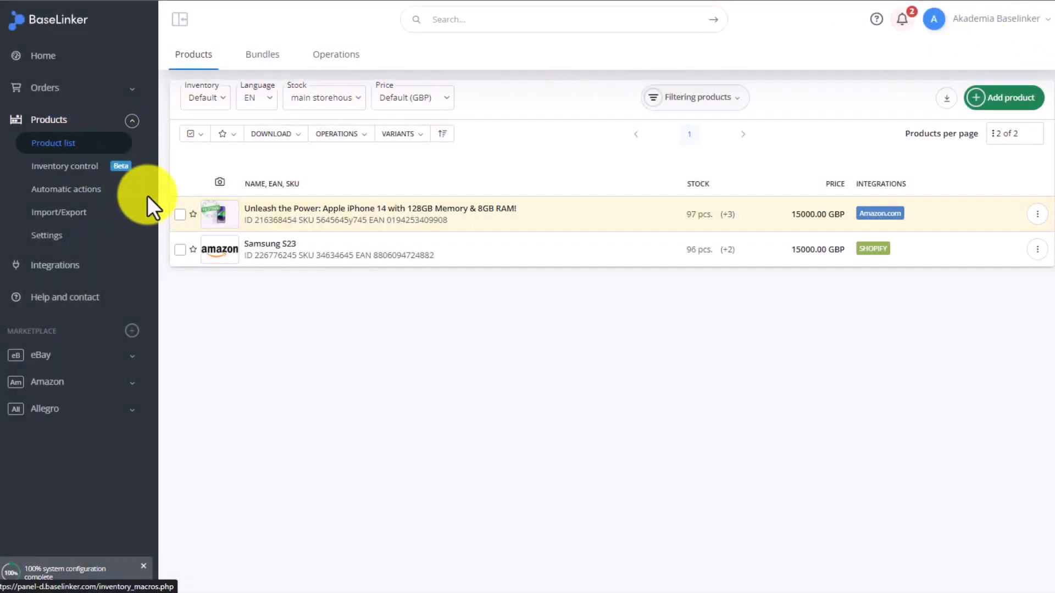
{"action": "left_click", "coordinate": [180, 214]}
{"action": "left_click", "coordinate": [181, 252]}
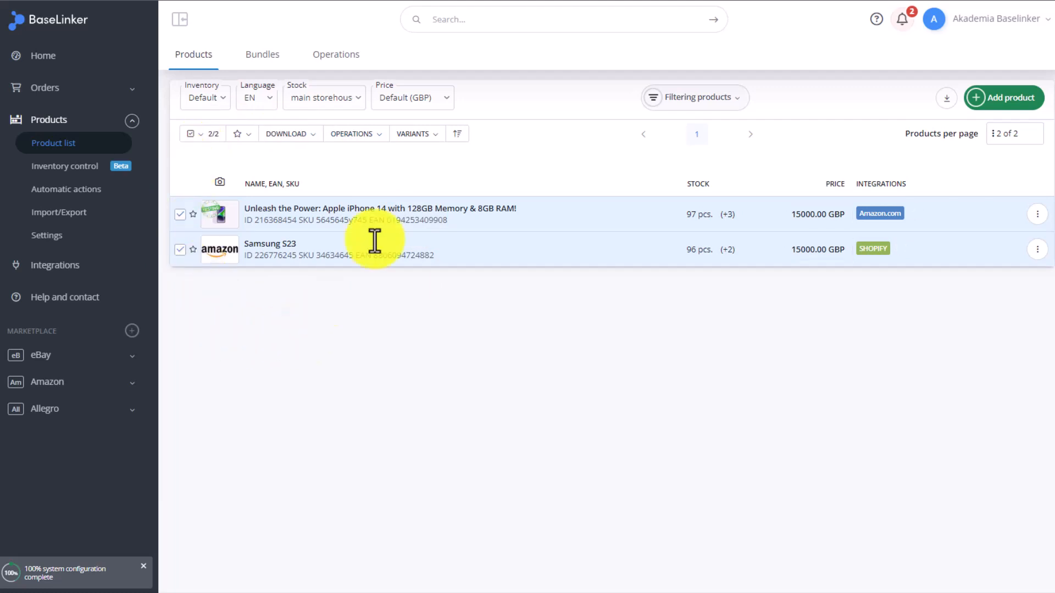
{"action": "left_click", "coordinate": [381, 140]}
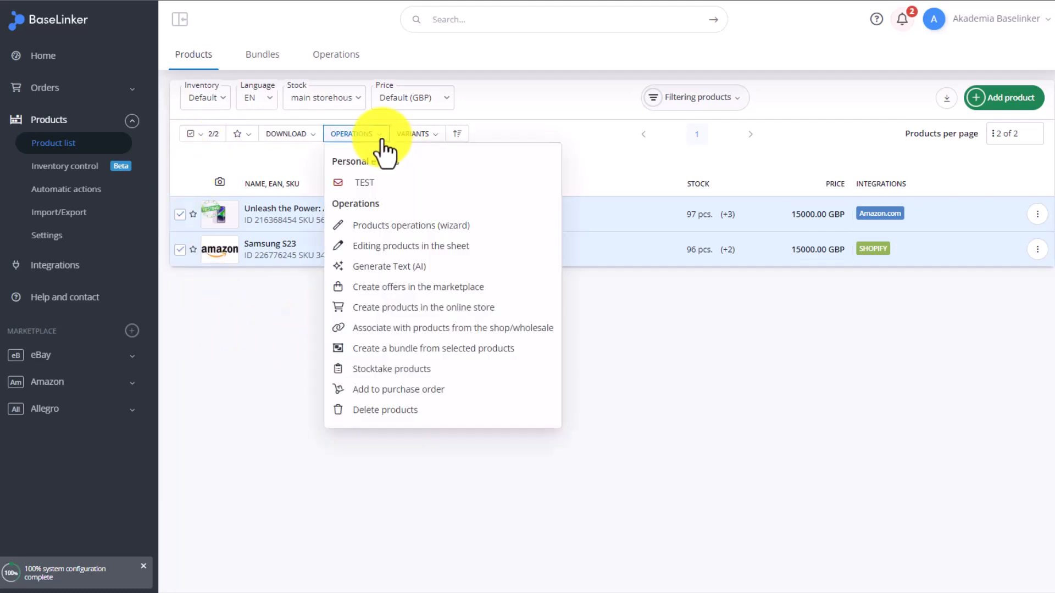
{"action": "left_click", "coordinate": [397, 268]}
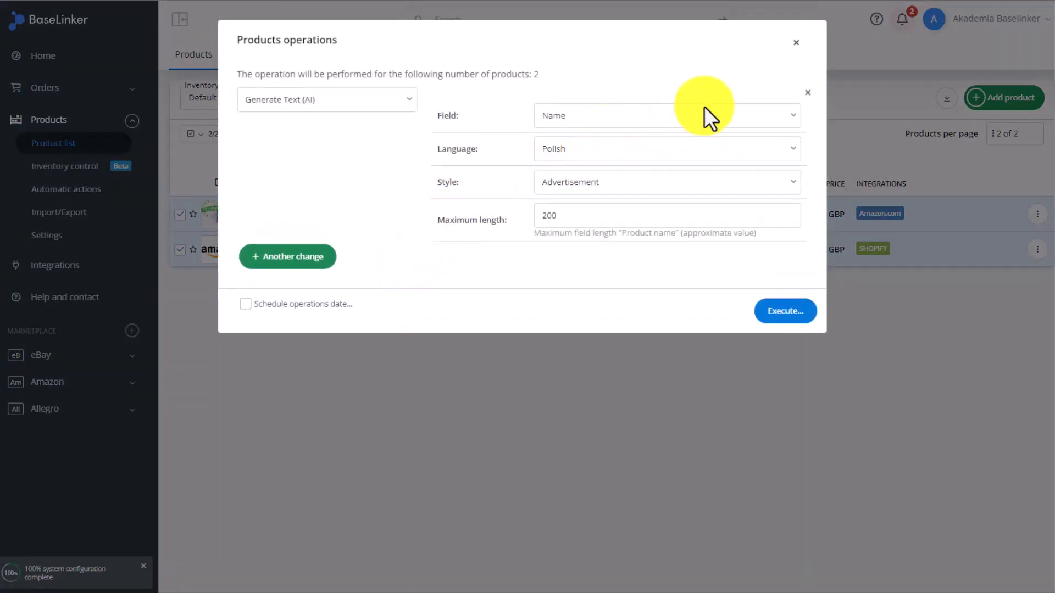
{"action": "left_click", "coordinate": [704, 111]}
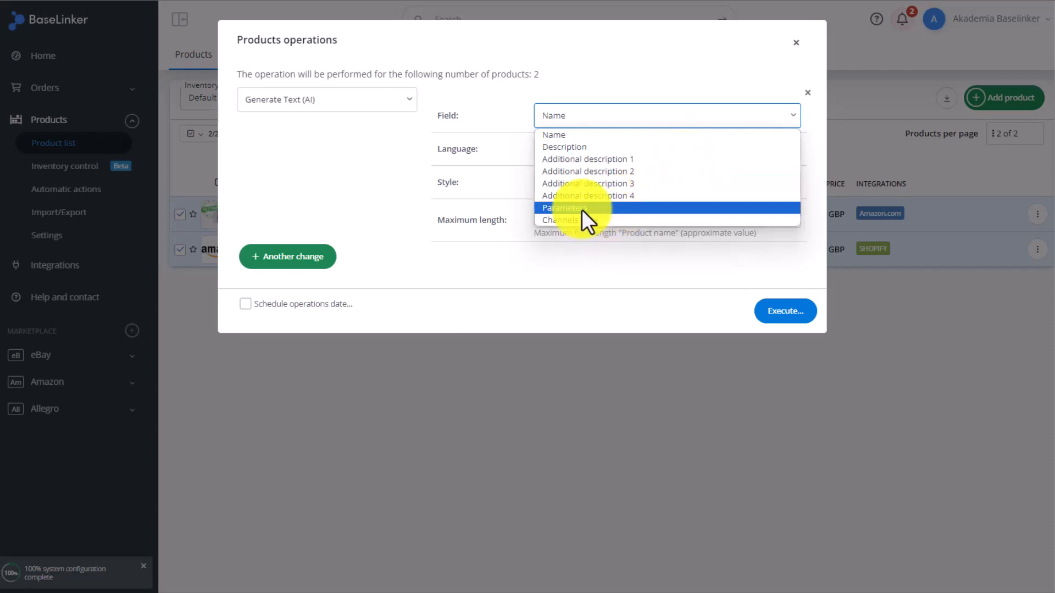
{"action": "left_click", "coordinate": [385, 154]}
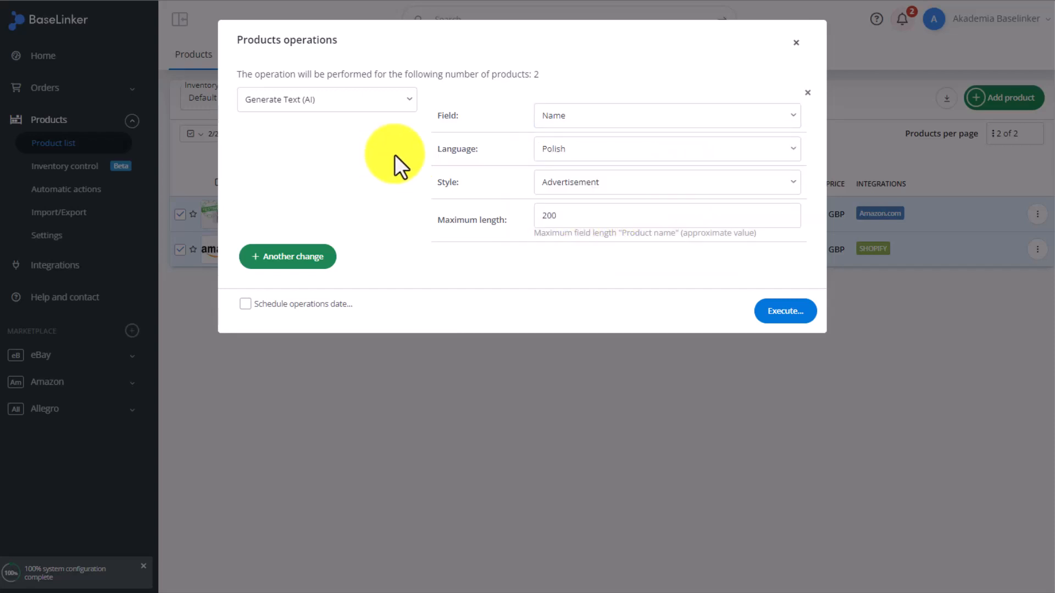
Switch the bulk operation to Cut the background from the photo (AI) and check the available picture numbers, keeping picture 1.
{"action": "left_click", "coordinate": [391, 104]}
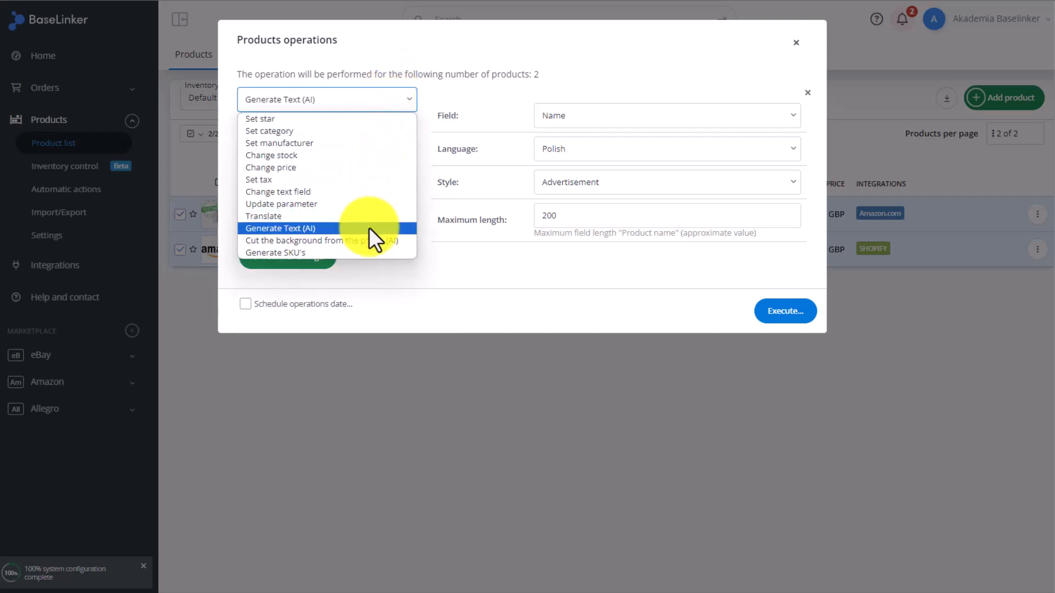
{"action": "left_click", "coordinate": [367, 242]}
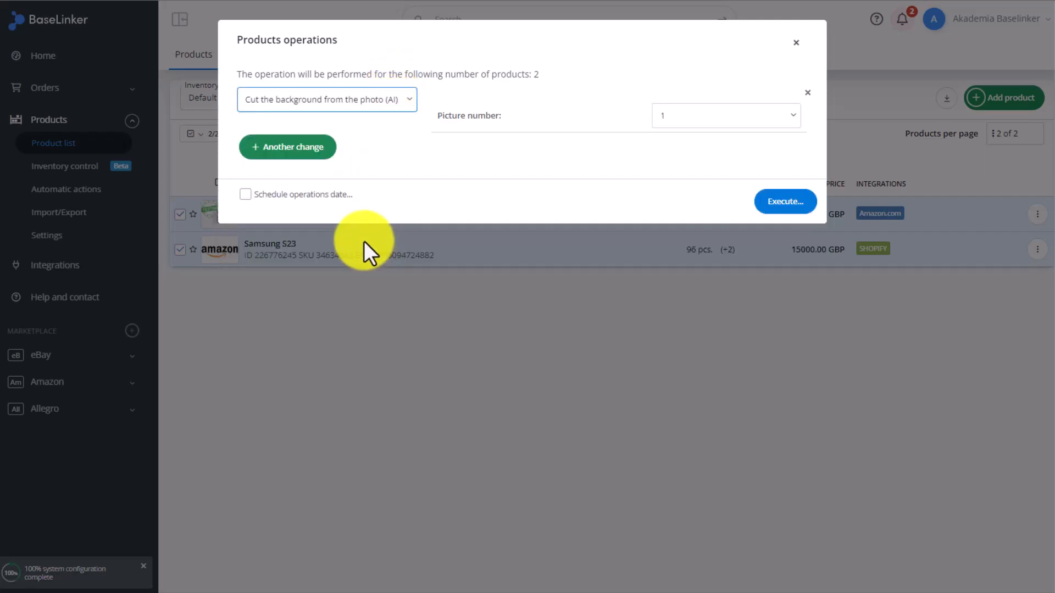
{"action": "left_click", "coordinate": [732, 116]}
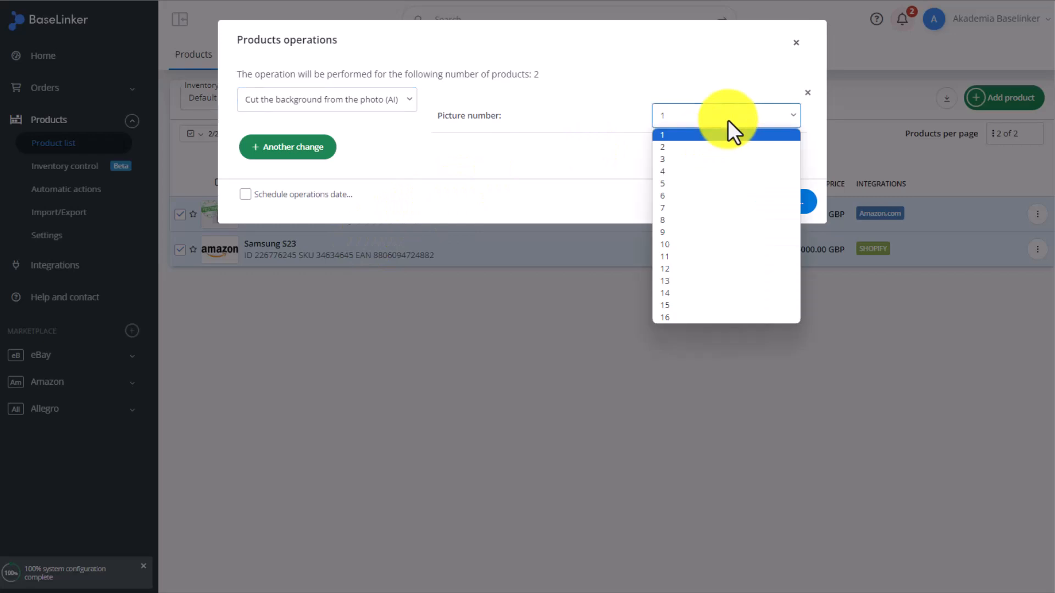
{"action": "left_click", "coordinate": [728, 121]}
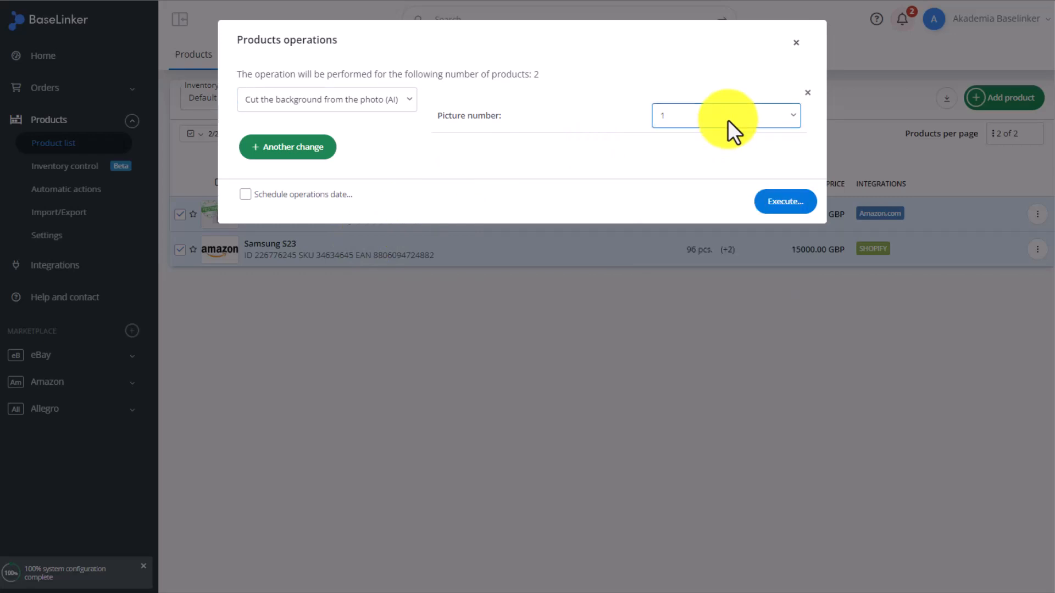
Return the bulk operation to Generate Text (AI) and look over its language and style settings.
{"action": "left_click", "coordinate": [398, 104]}
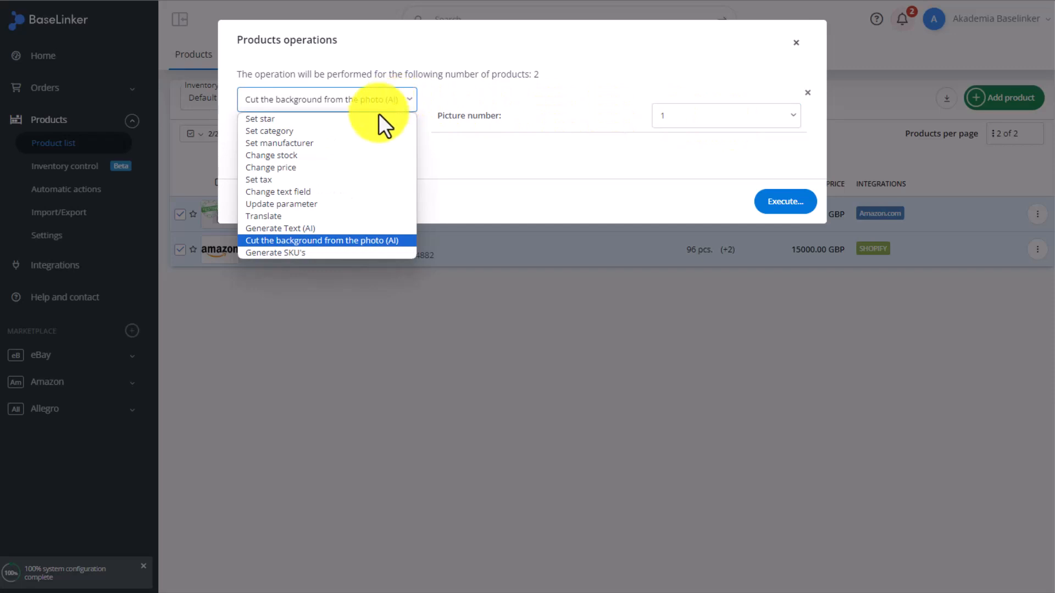
{"action": "left_click", "coordinate": [322, 229]}
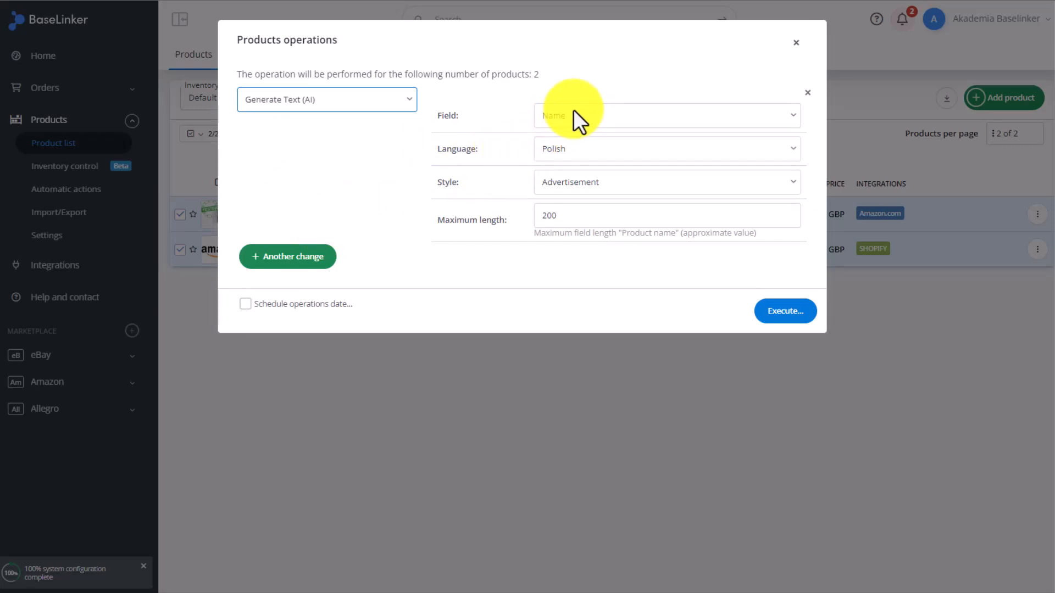
{"action": "left_click", "coordinate": [621, 149]}
{"action": "left_click", "coordinate": [594, 179]}
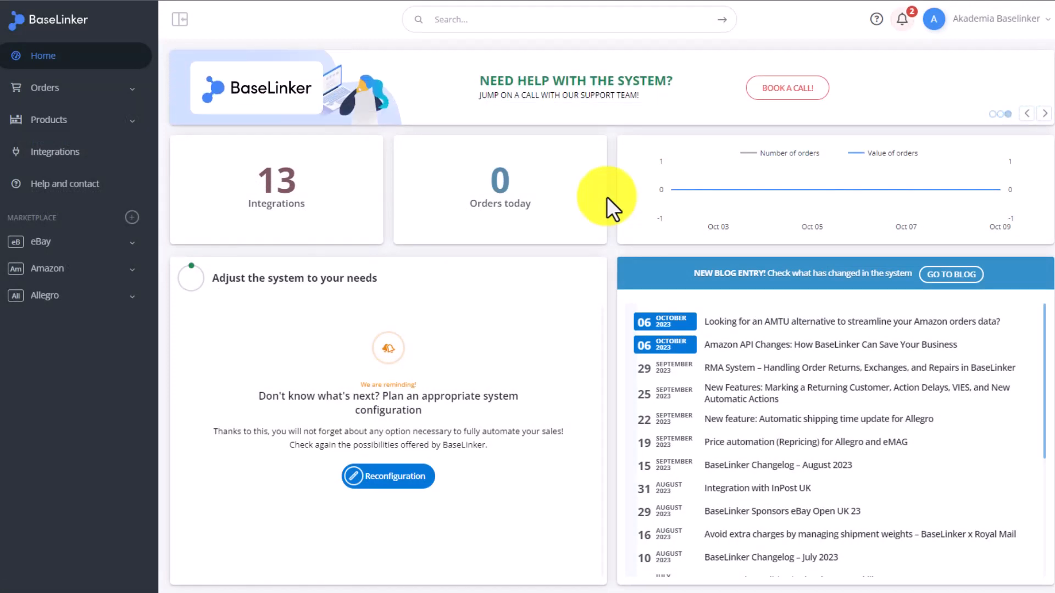
Show all items from the Default (Inventory) storage in the eBay listing section.
{"action": "left_click", "coordinate": [141, 242]}
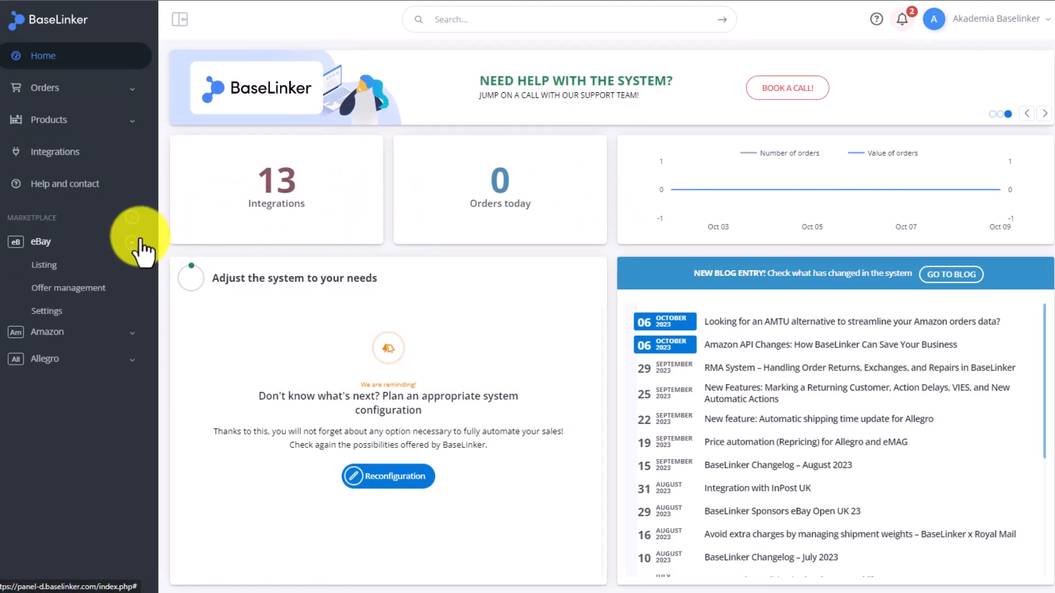
{"action": "left_click", "coordinate": [102, 268]}
{"action": "left_click", "coordinate": [294, 209]}
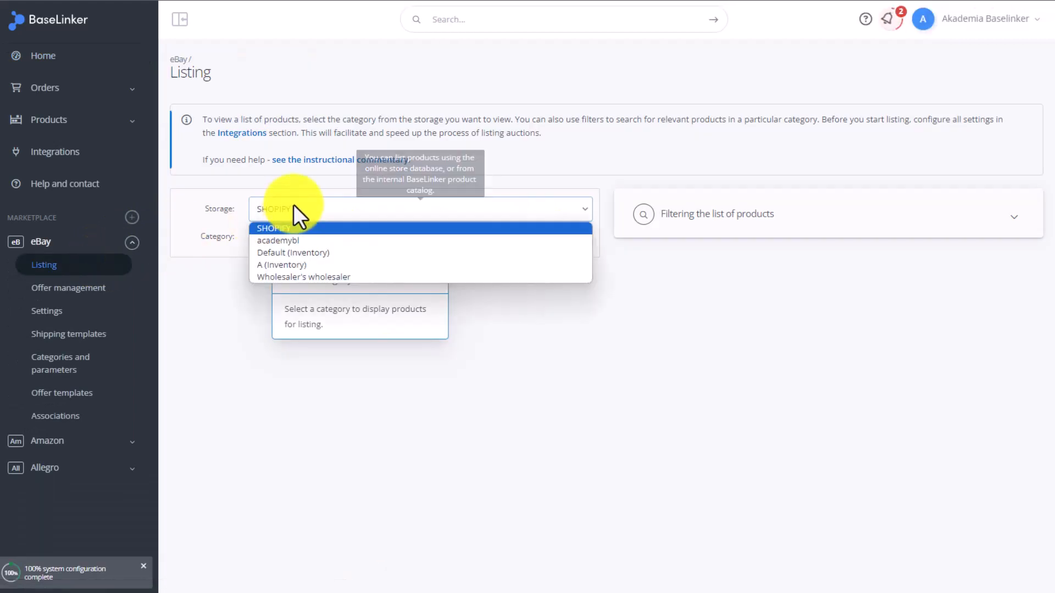
{"action": "left_click", "coordinate": [301, 252]}
{"action": "left_click", "coordinate": [303, 240]}
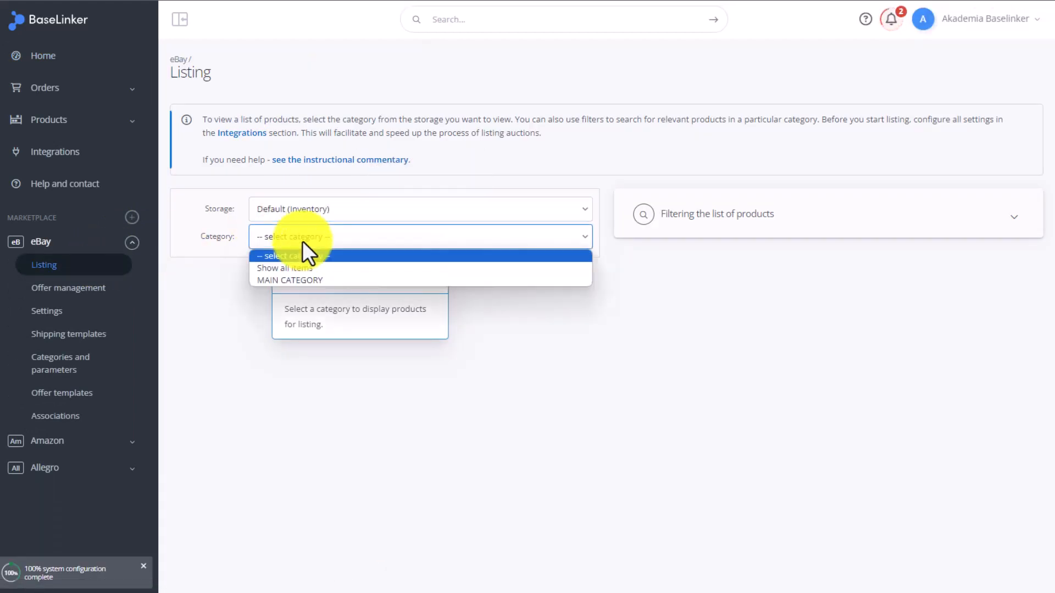
{"action": "left_click", "coordinate": [295, 266]}
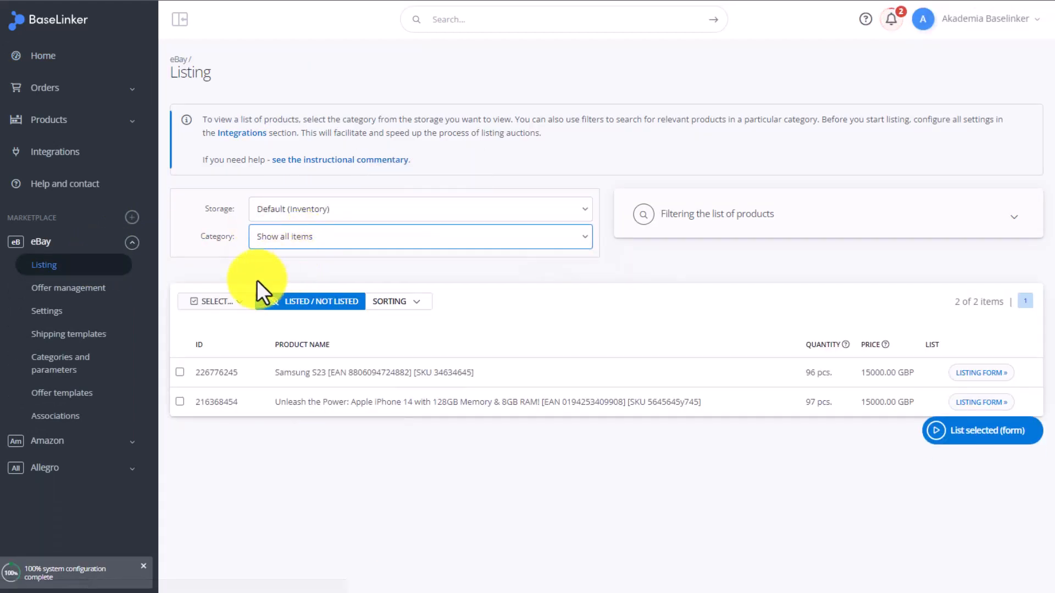
Open an eBay.co.uk listing form for the Apple iPhone 14 product and expand its category parameters and offer data.
{"action": "left_click", "coordinate": [179, 403]}
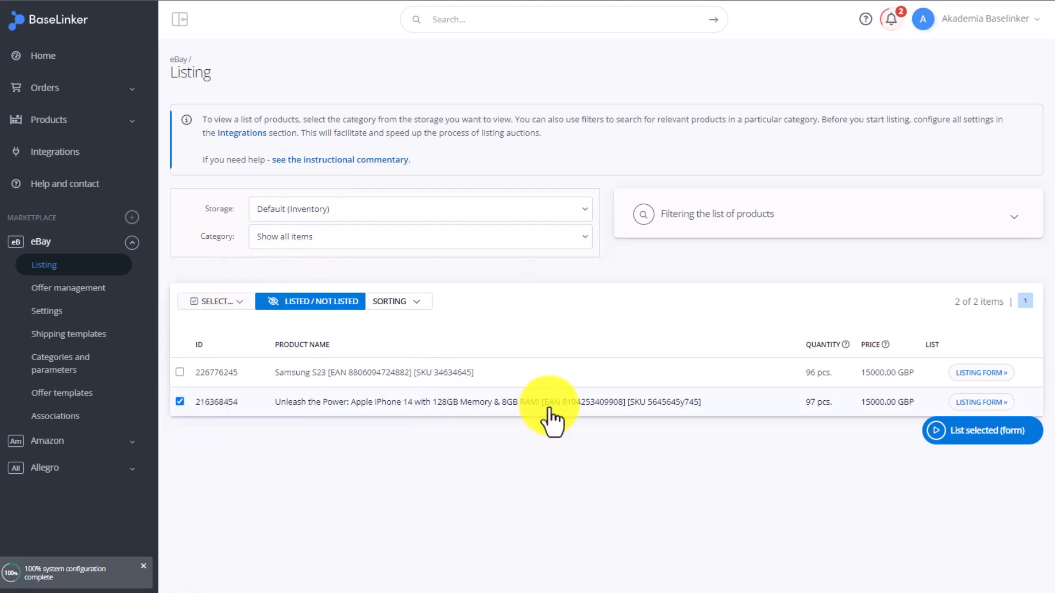
{"action": "left_click", "coordinate": [1005, 439]}
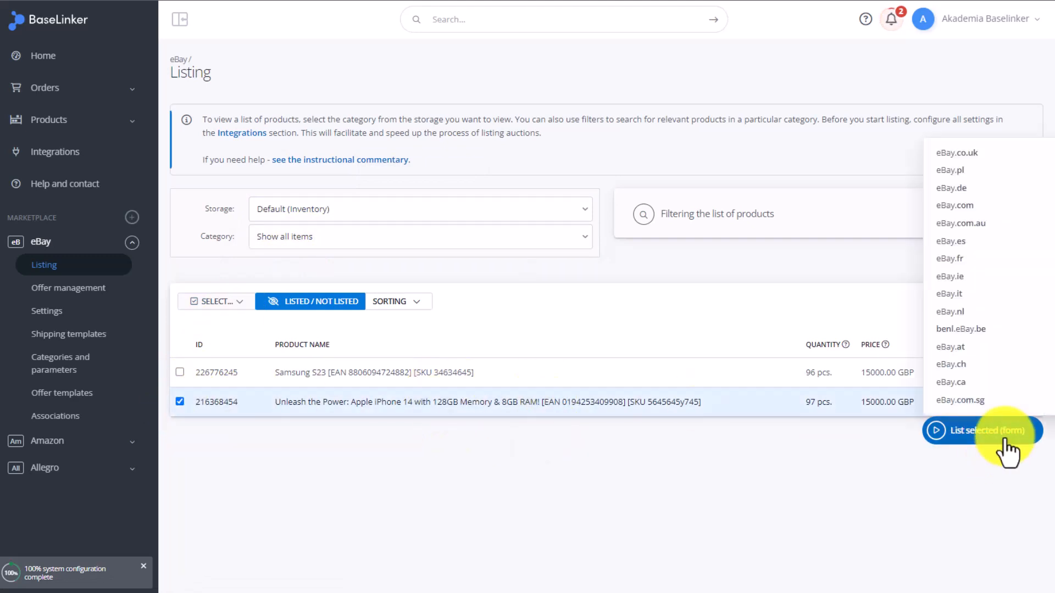
{"action": "left_click", "coordinate": [977, 158]}
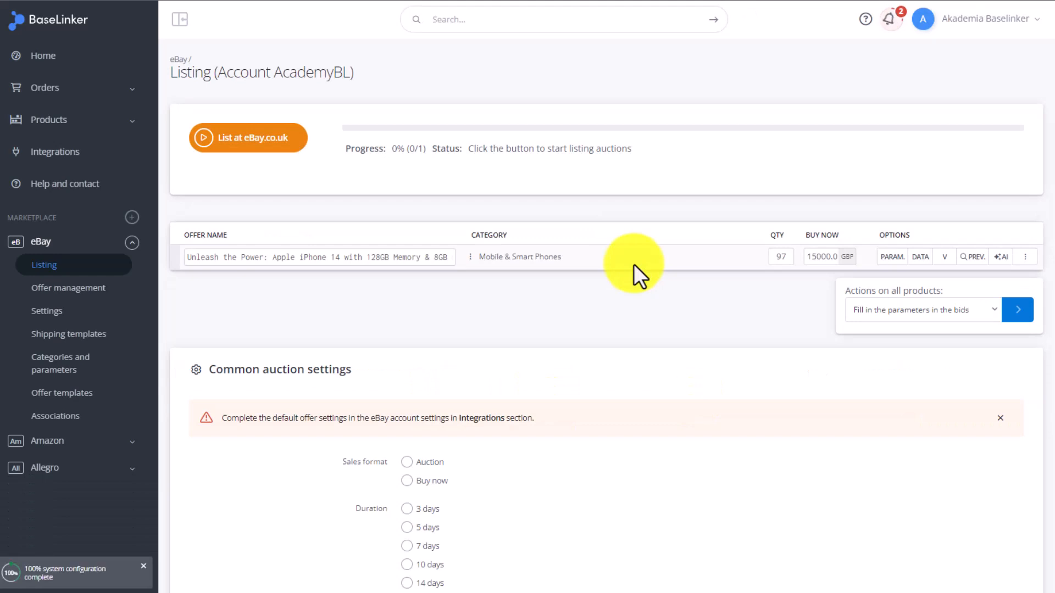
{"action": "left_click", "coordinate": [895, 256]}
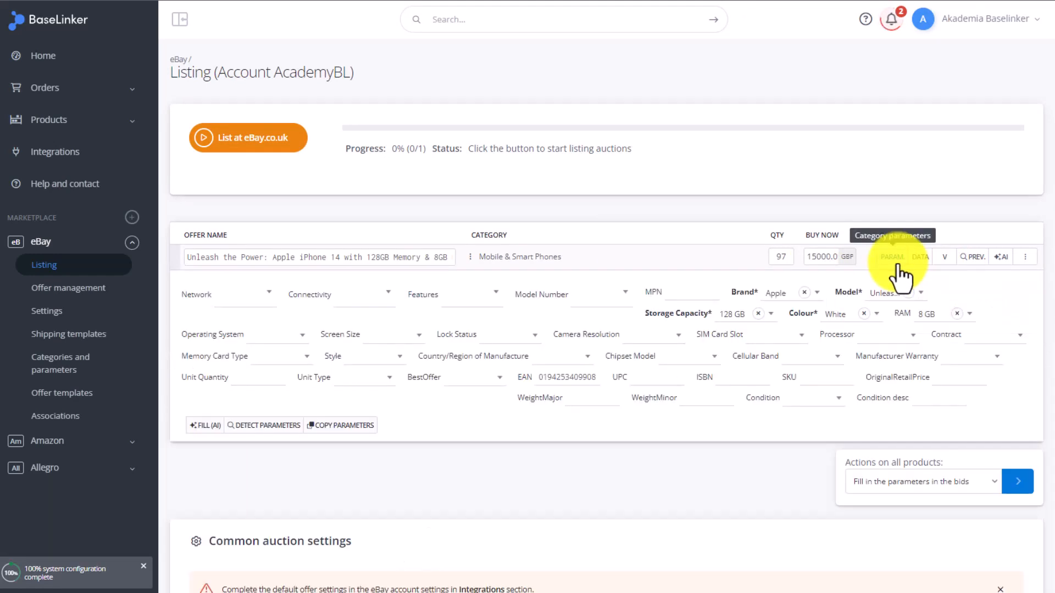
{"action": "left_click", "coordinate": [928, 257]}
Open the AI settings for the iPhone 14 offer in the listing form.
{"action": "left_click", "coordinate": [1001, 257]}
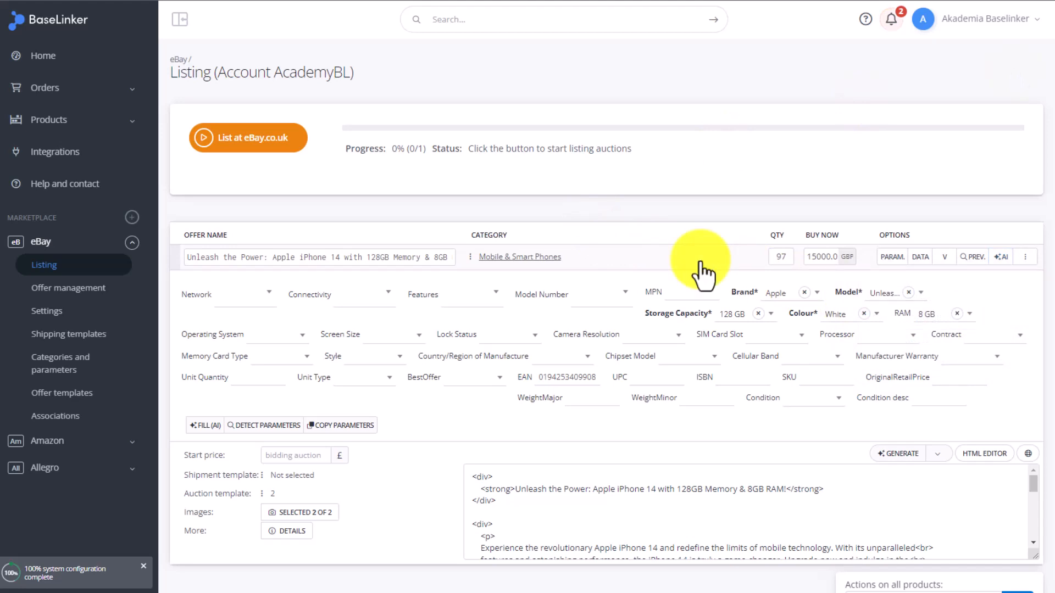
{"action": "left_click", "coordinate": [997, 257]}
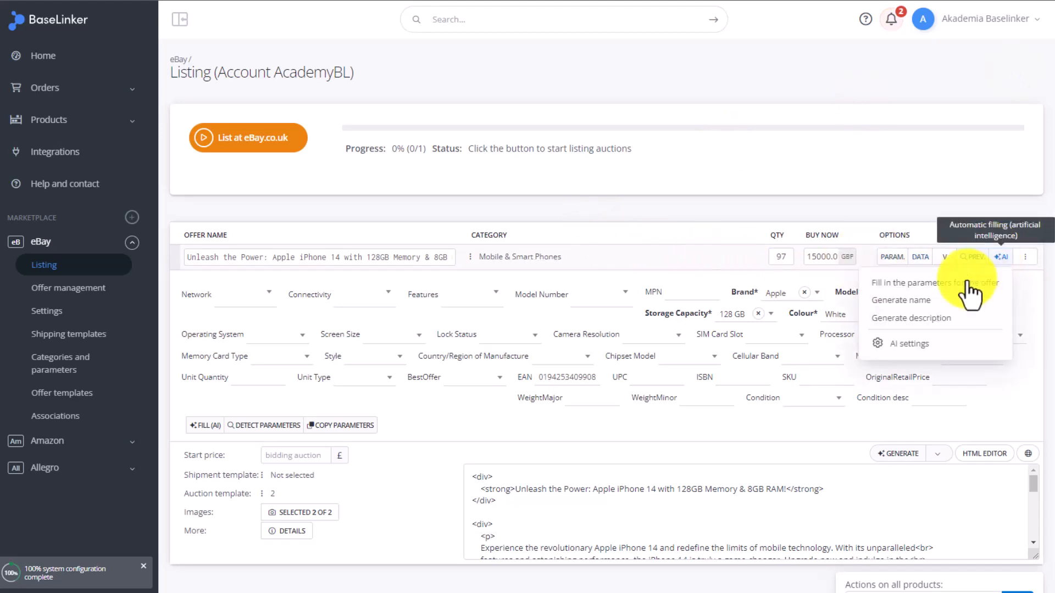
{"action": "left_click", "coordinate": [933, 346]}
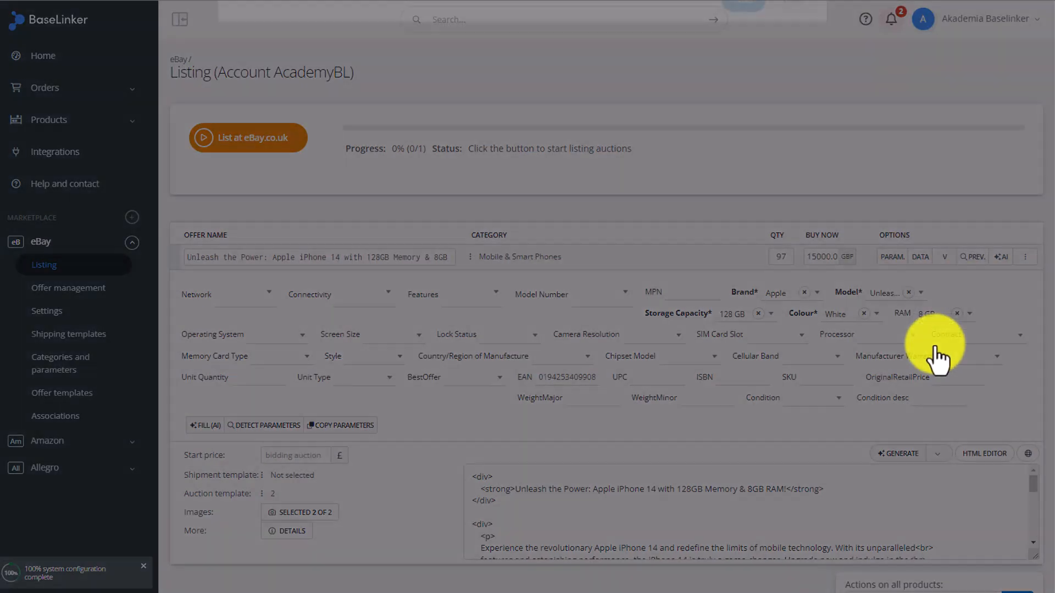